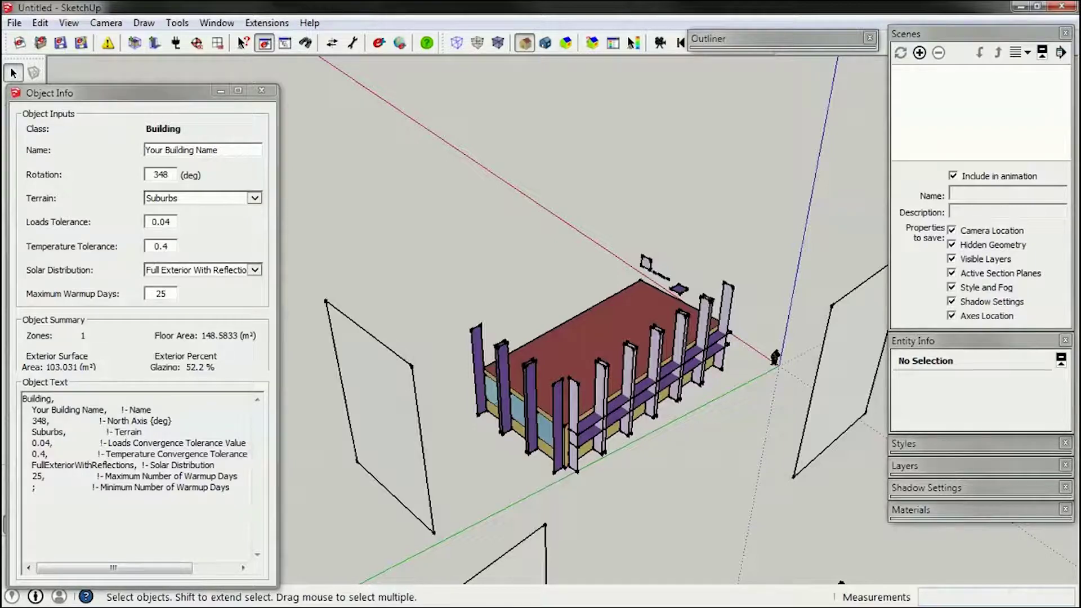
Step: Change the Building rotation in Object Info from 348 to 360 degrees
drag(619, 366, 526, 360)
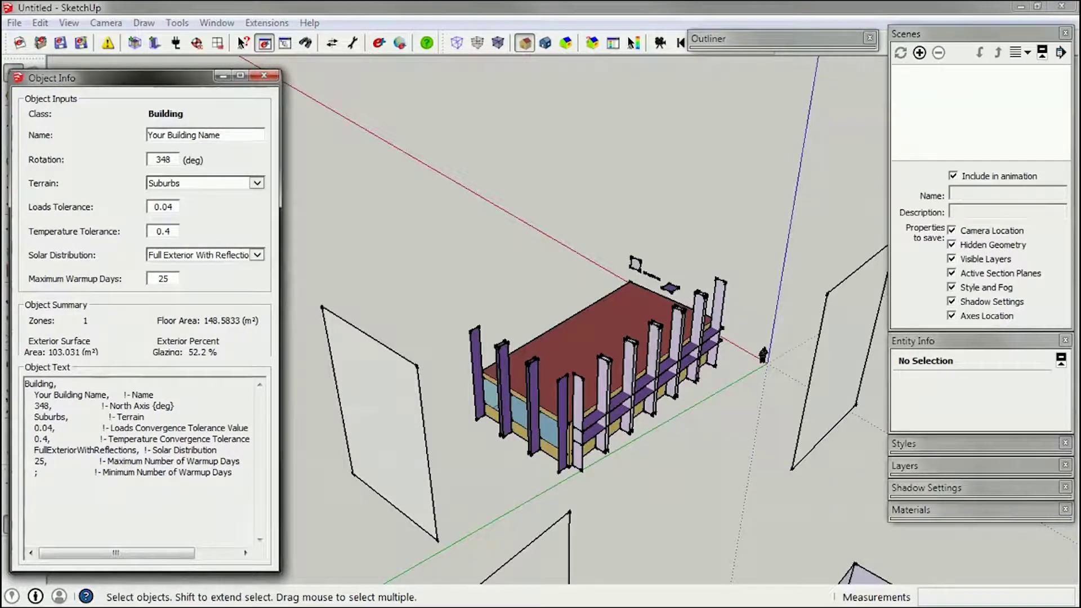
key(ctrl+a)
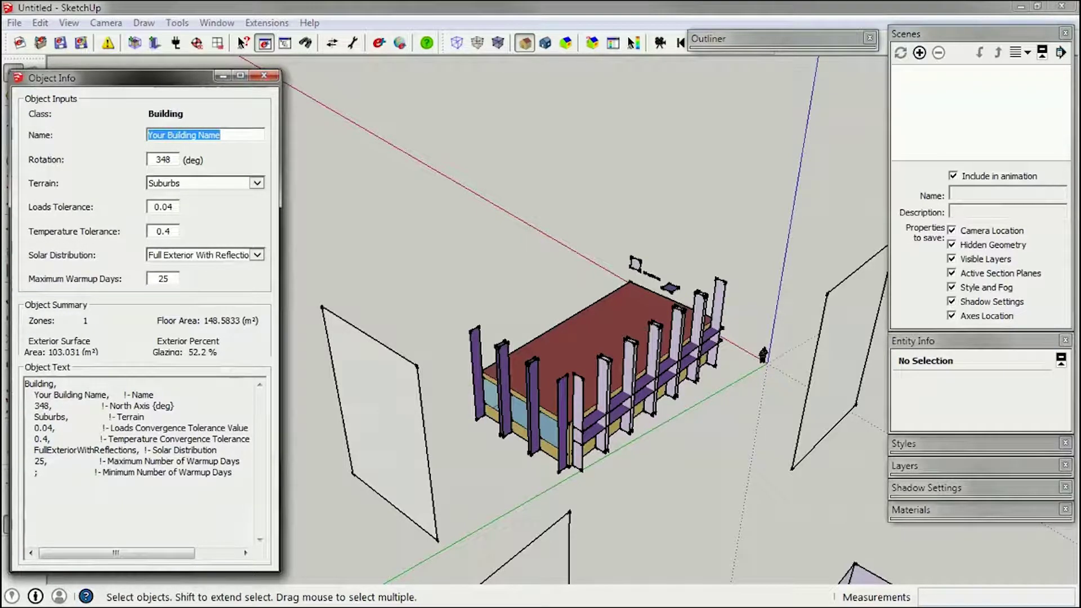
drag(25, 384, 240, 473)
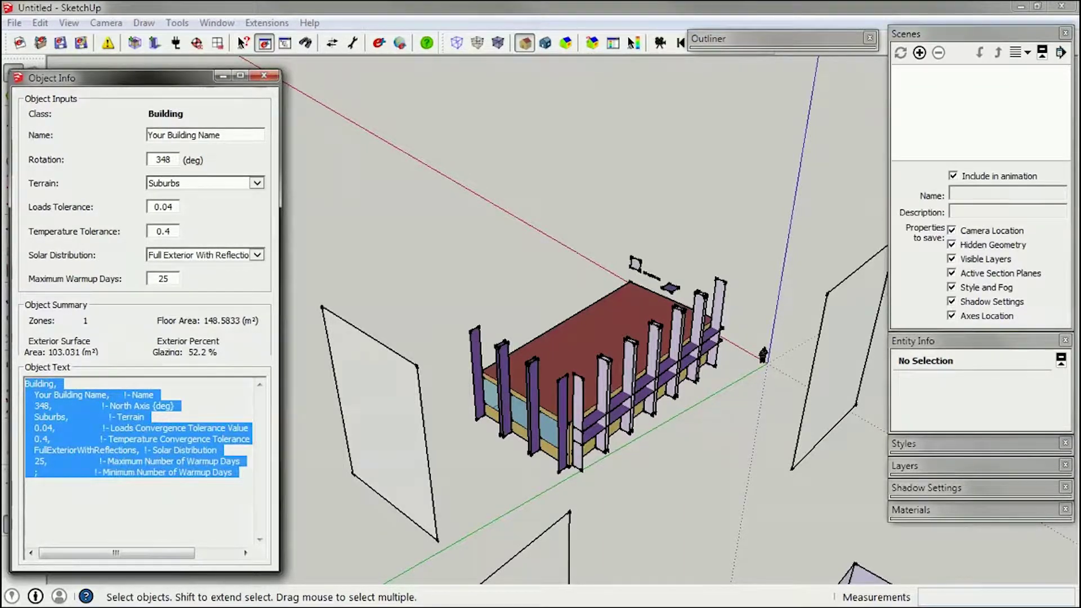
click(158, 159)
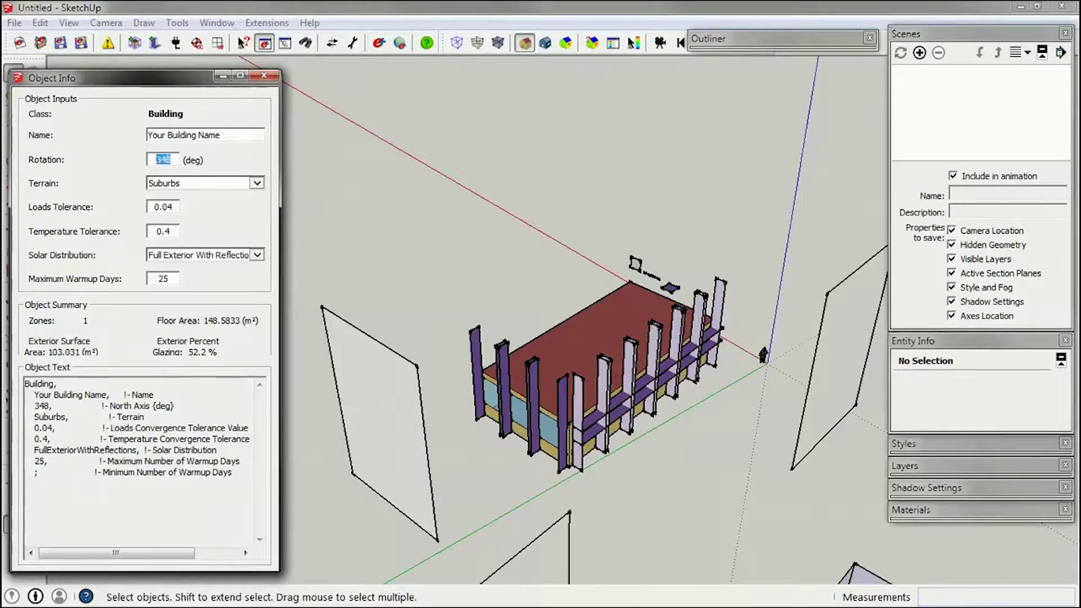
text(360)
key(Tab)
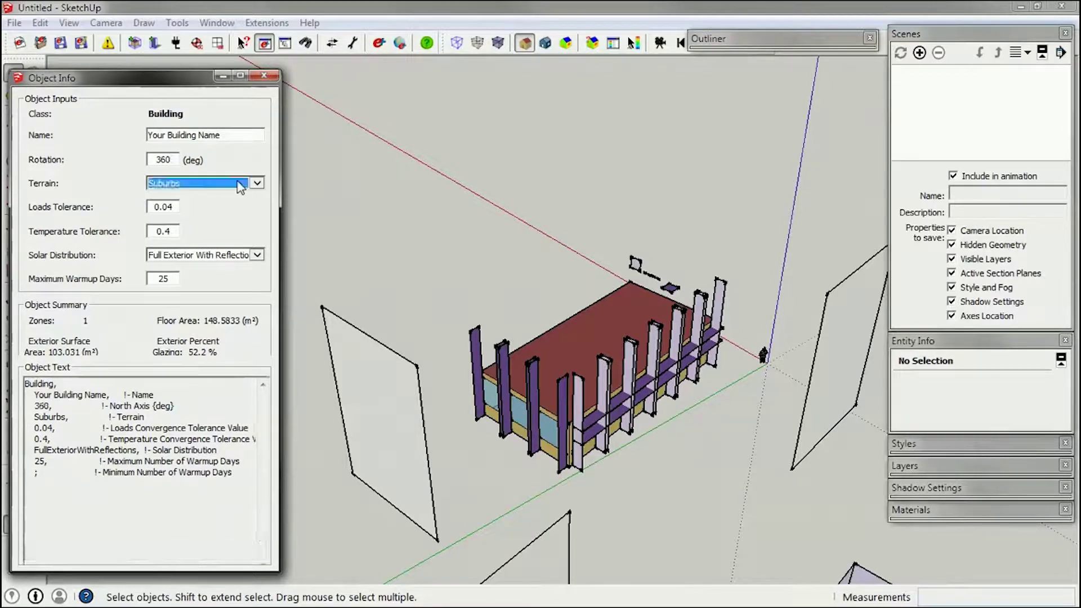
double_click(41, 406)
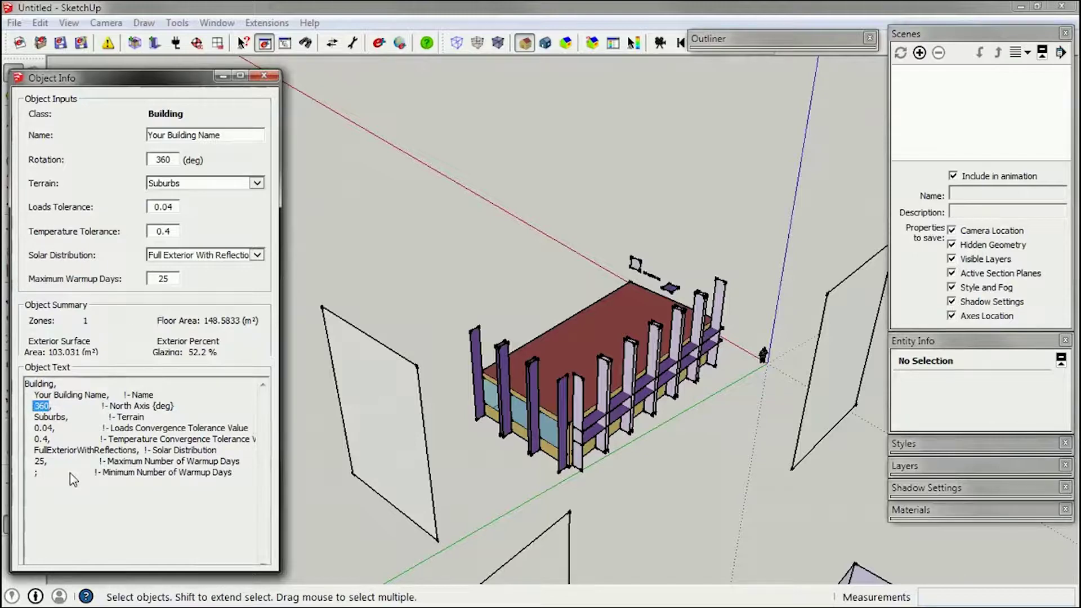
Step: Replace the Building name with 'Wurster 214' and highlight it in the IDF text
click(236, 140)
drag(235, 140, 166, 148)
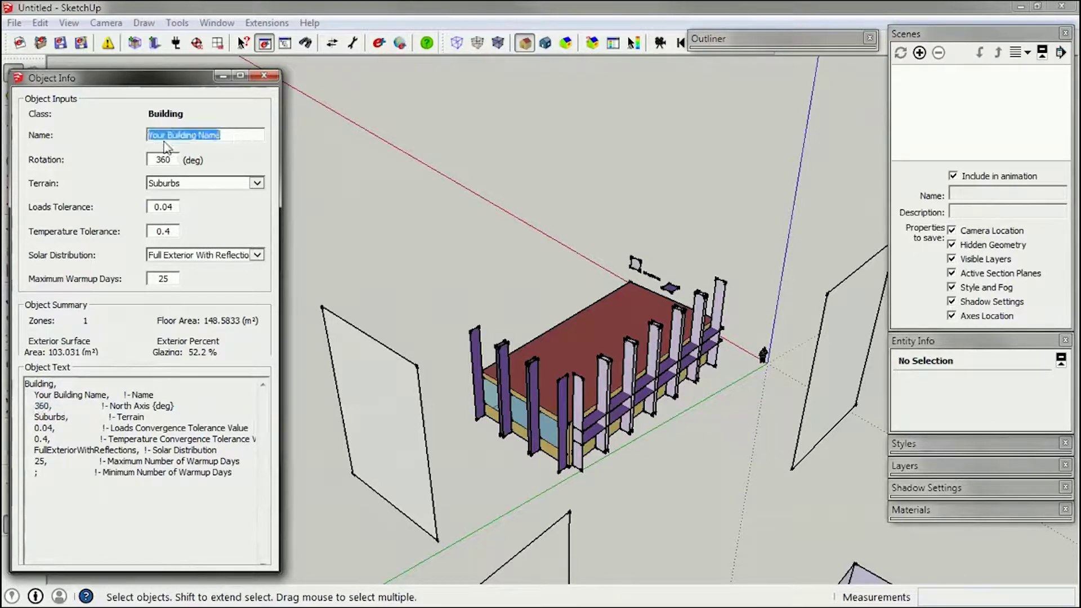
text(Wurster 214)
key(Tab)
click(49, 428)
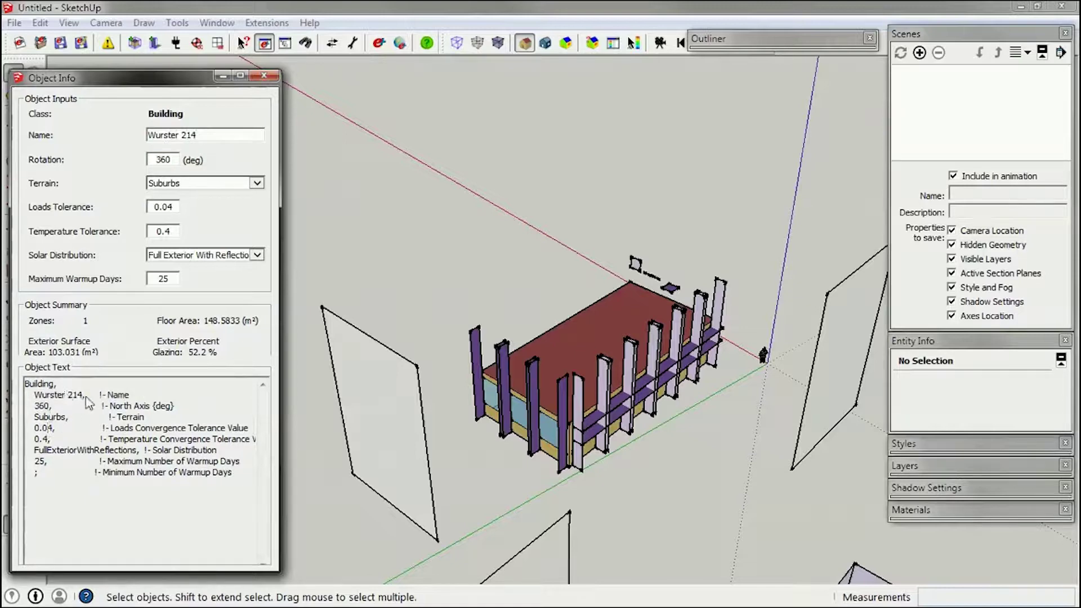
drag(87, 402, 34, 395)
Step: Review the updated Building object text by selecting it whole, then deselecting it
click(63, 417)
click(223, 135)
click(27, 387)
drag(27, 387, 235, 482)
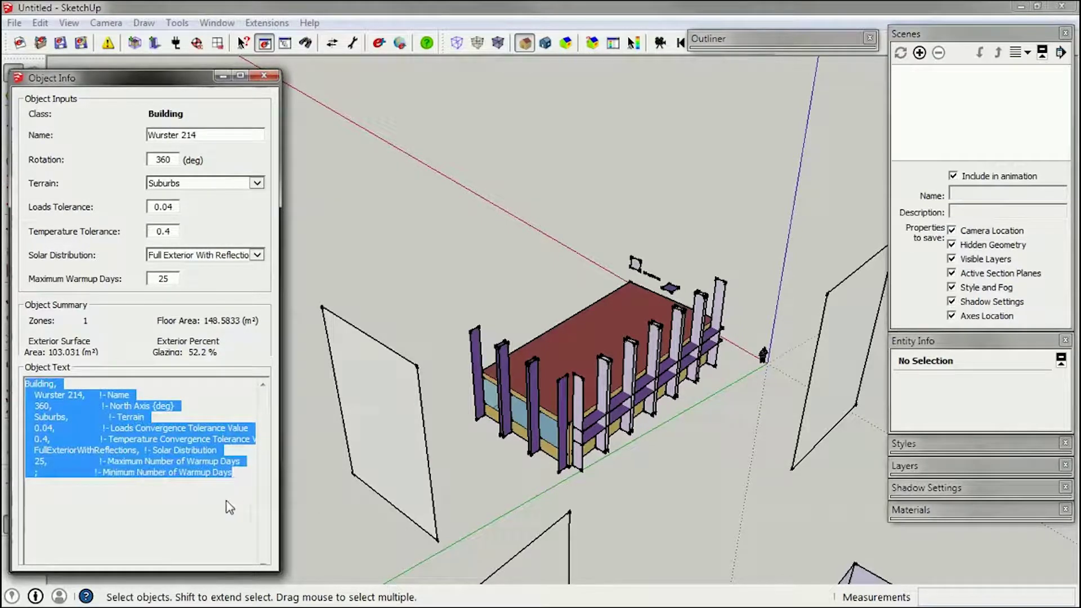
click(248, 480)
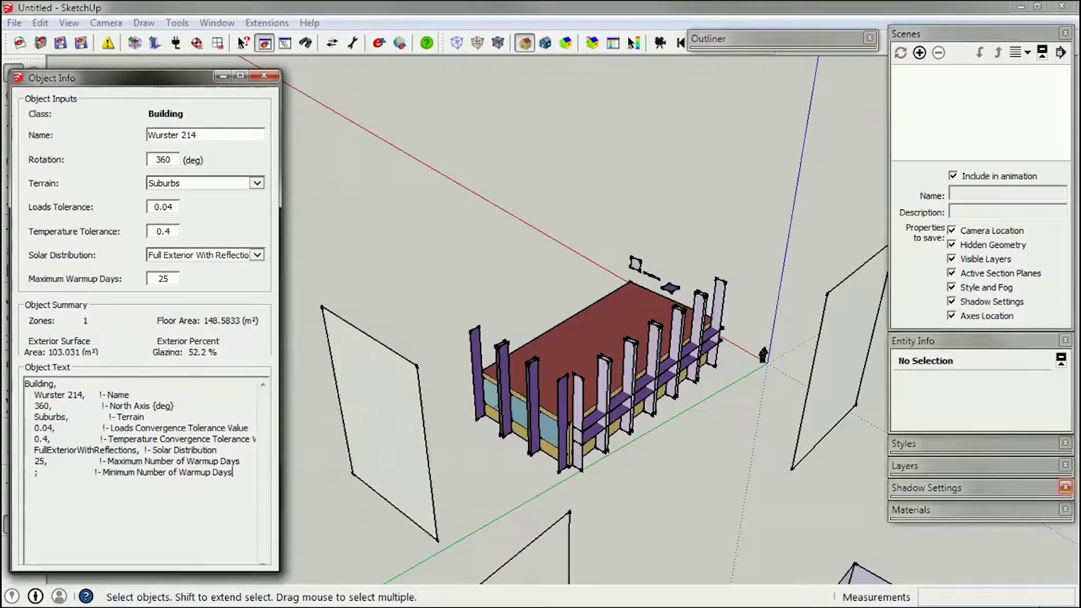
key(alt+Tab)
Step: Open 04_Finished Geometry.idf from the Demo folder in TextPad
click(366, 197)
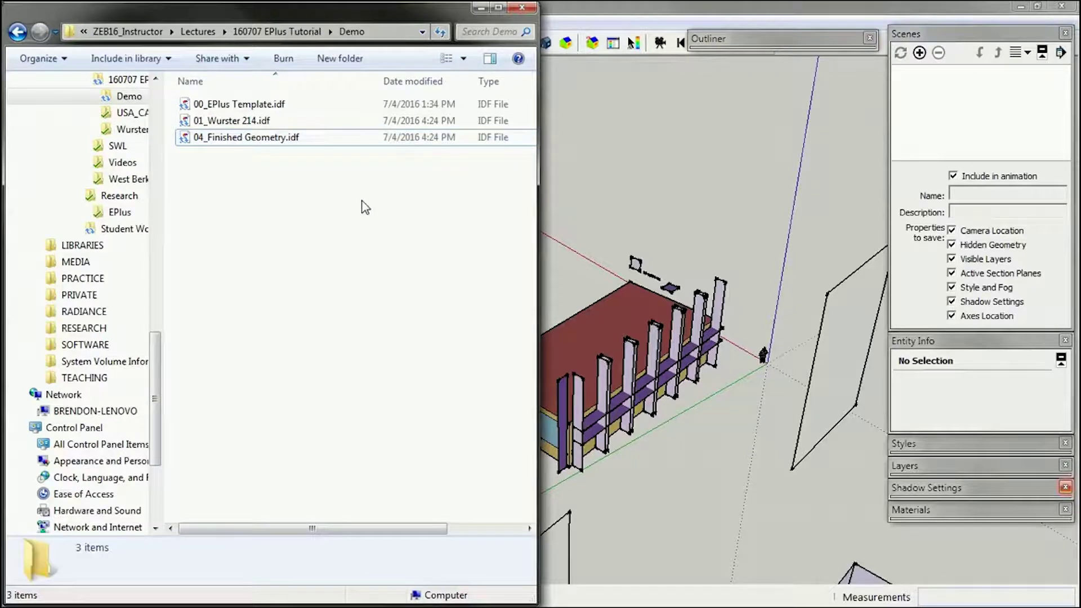
click(219, 141)
right_click(220, 141)
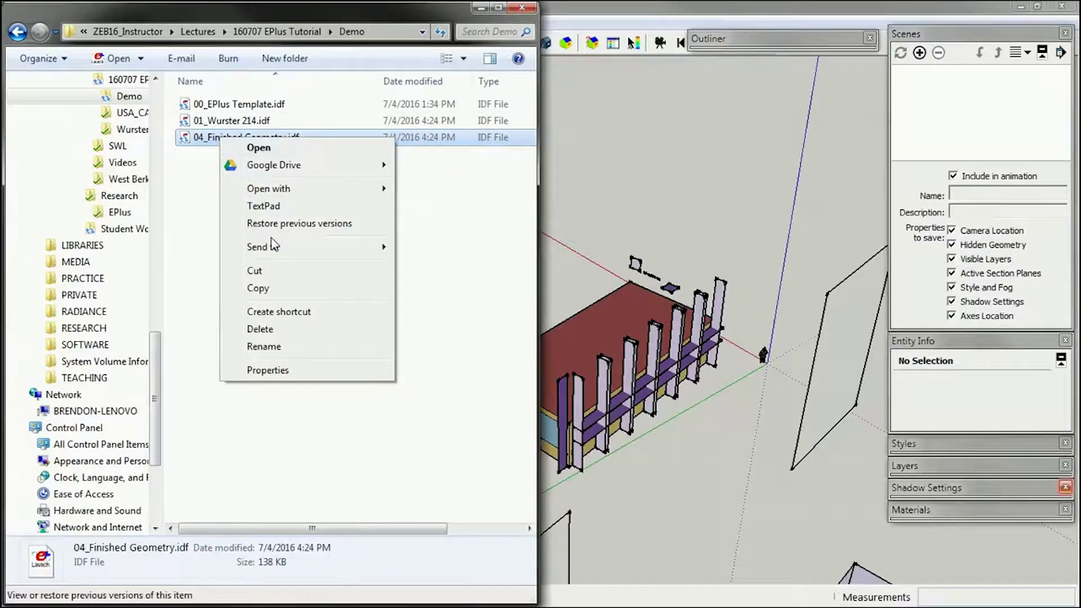
click(274, 207)
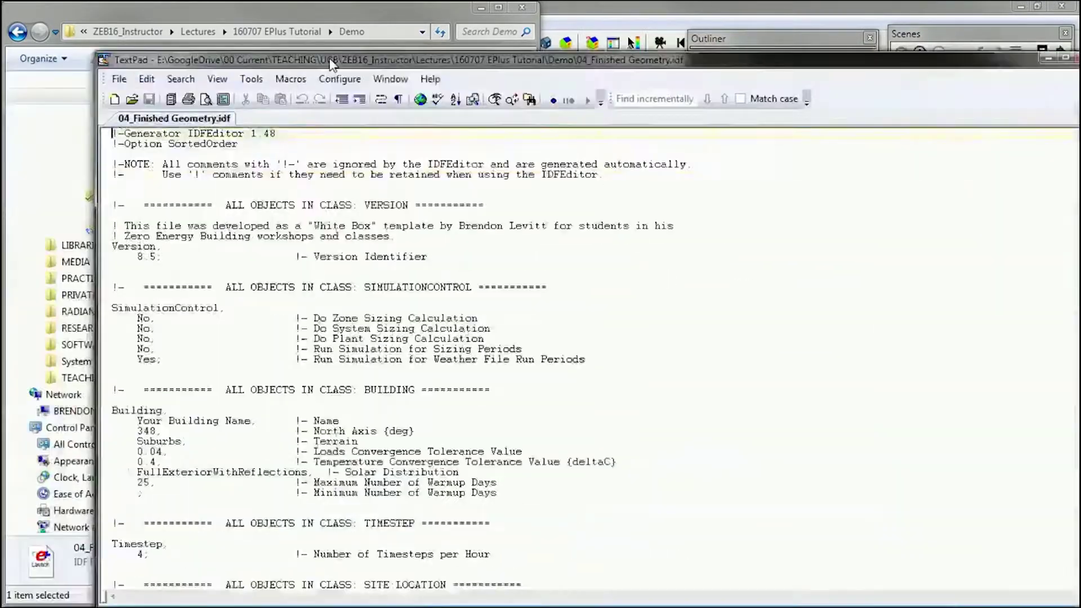
Step: Resize the TextPad window to sit beside the Demo folder listing
double_click(332, 65)
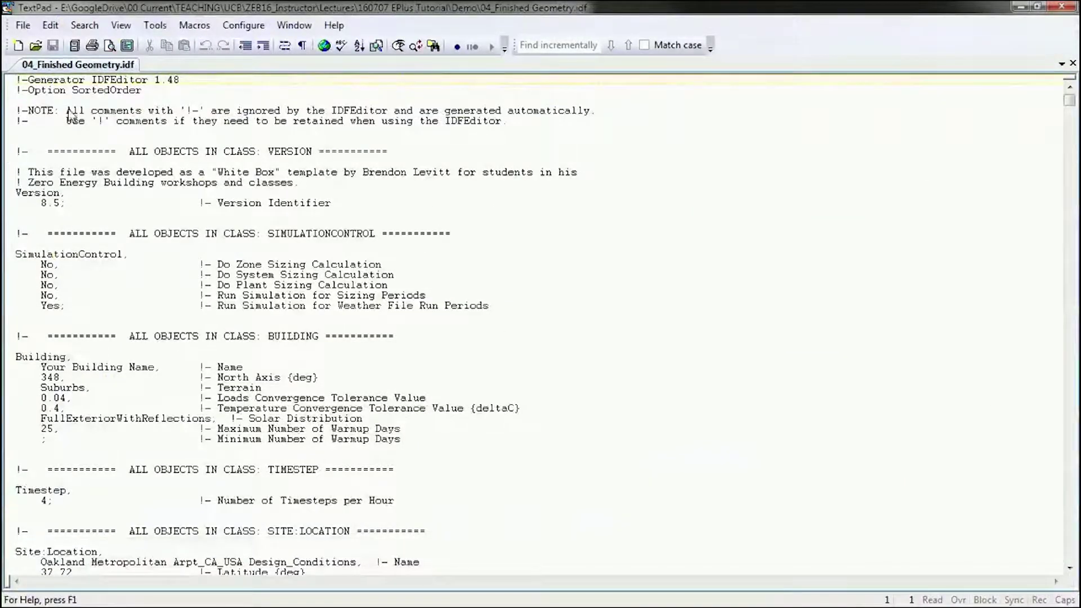
click(117, 83)
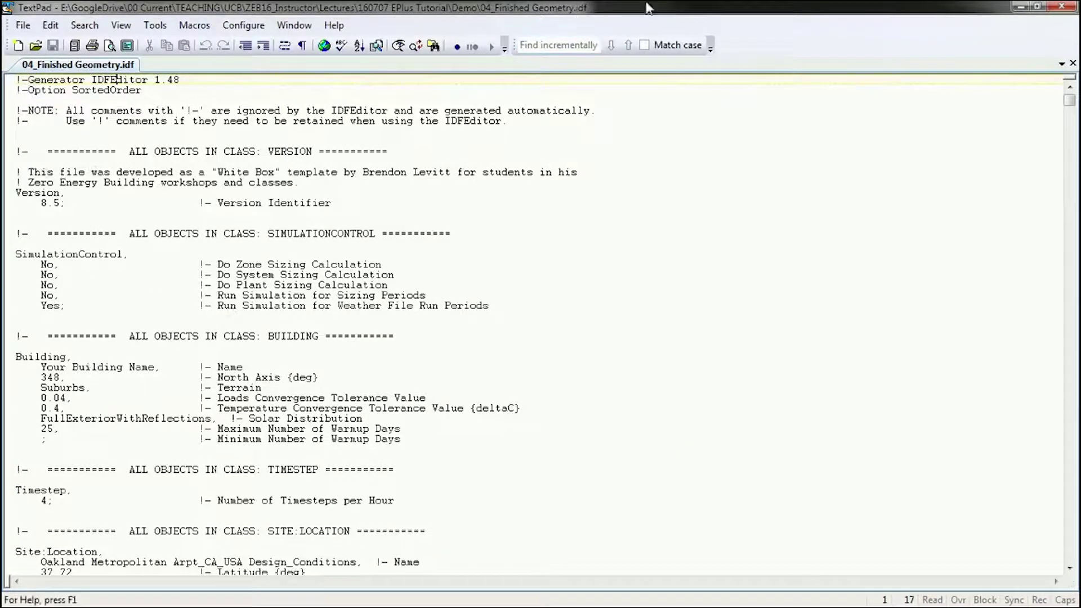
mouse_move(650, 8)
mouse_down()
mouse_move(587, 35)
mouse_move(643, 19)
mouse_up()
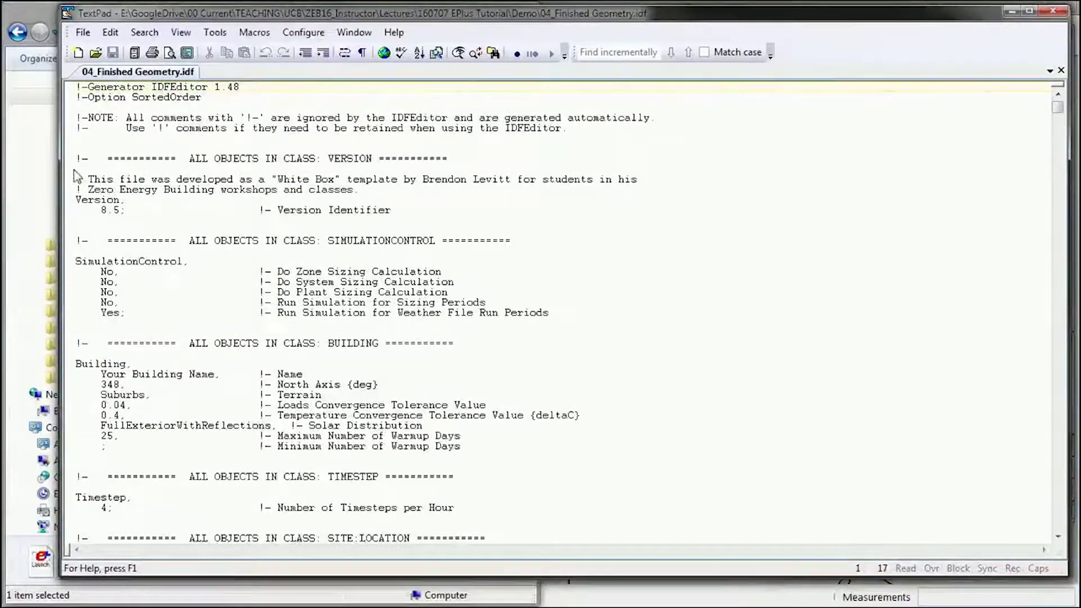
drag(63, 179, 569, 179)
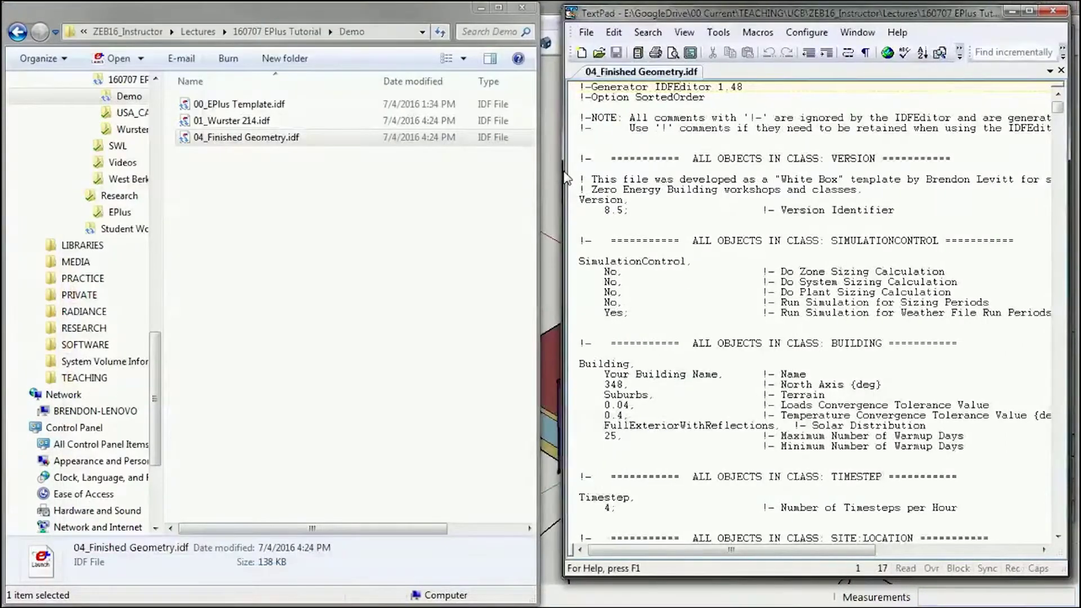
Step: Place the TextPad window at full height beside SketchUp's Building inputs
click(549, 8)
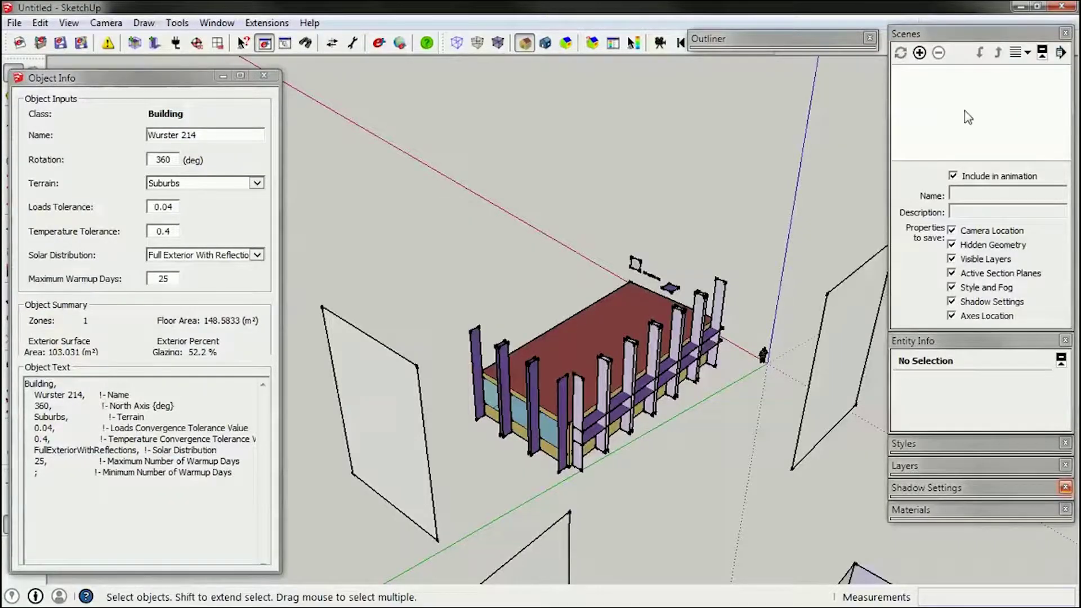
key(alt+Tab)
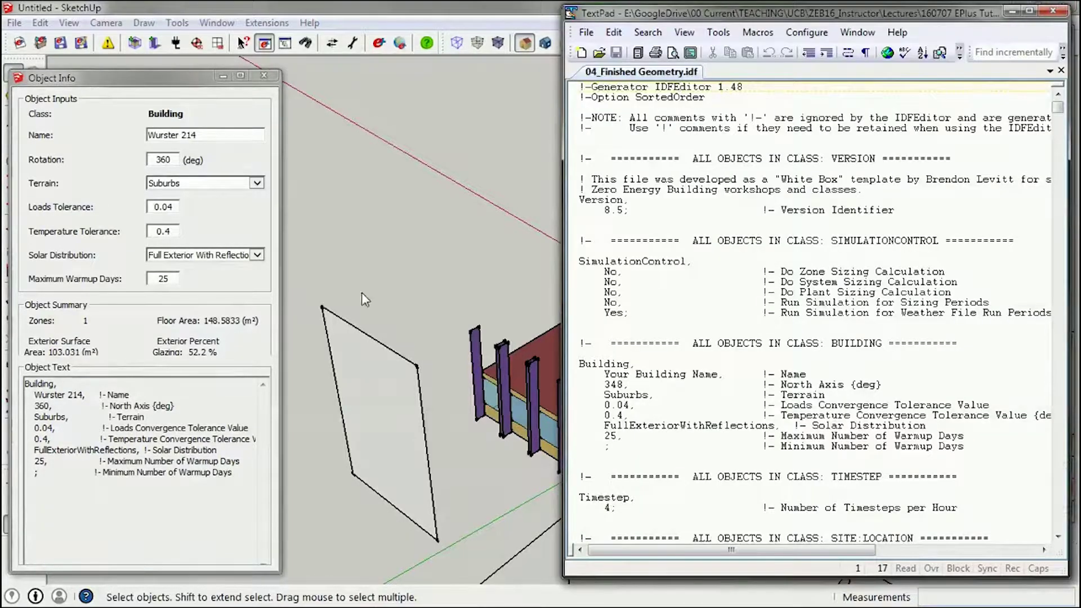
drag(741, 19, 470, 25)
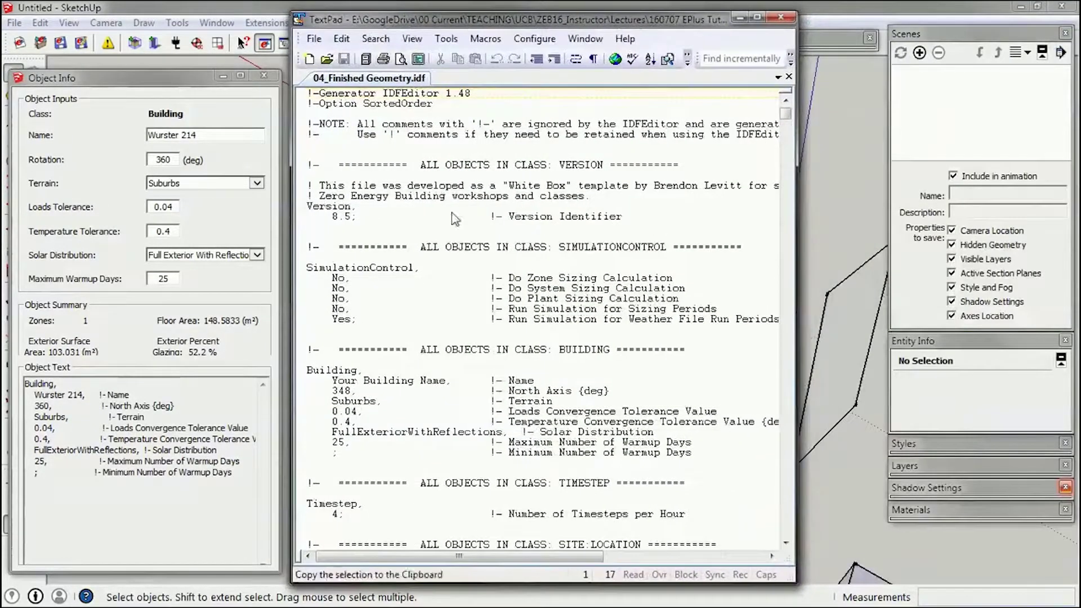
click(466, 167)
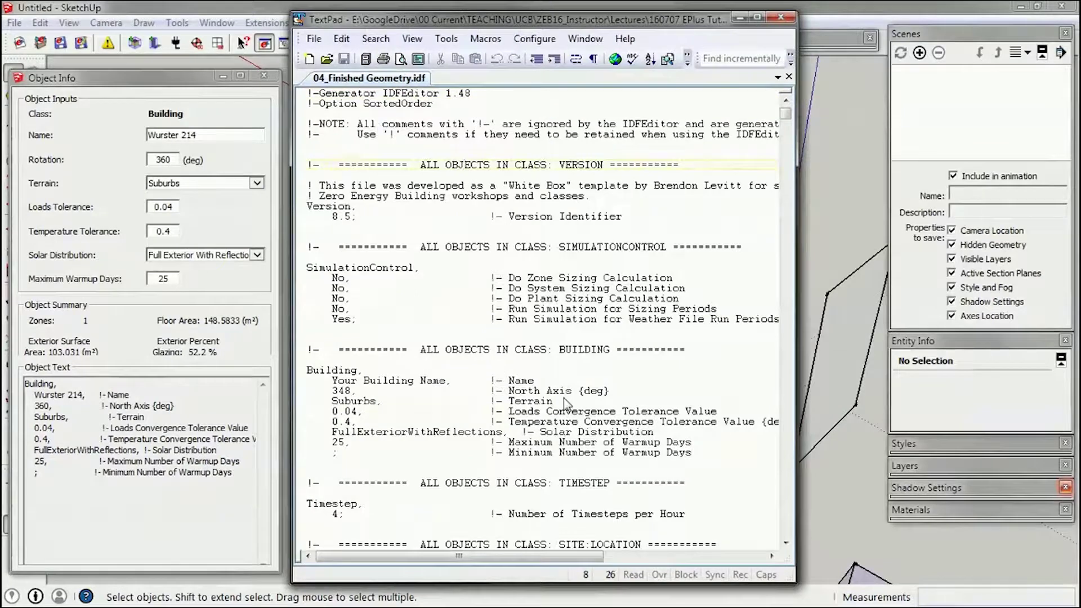
drag(794, 585, 1003, 606)
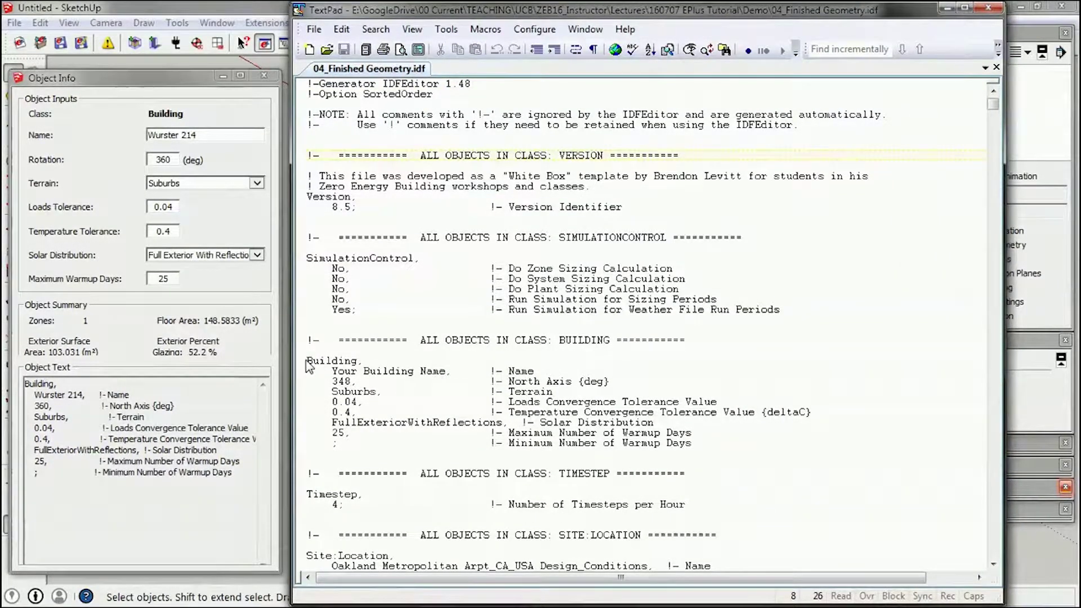
Step: Inspect the file's Building object lines, which still show 348 and a placeholder name
drag(306, 361, 636, 454)
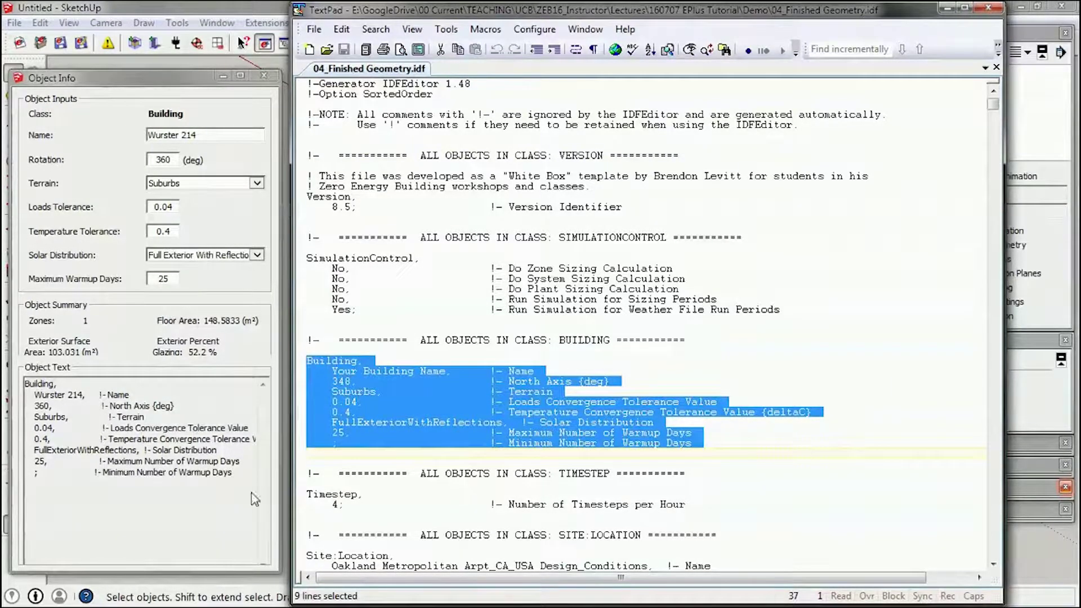
click(546, 424)
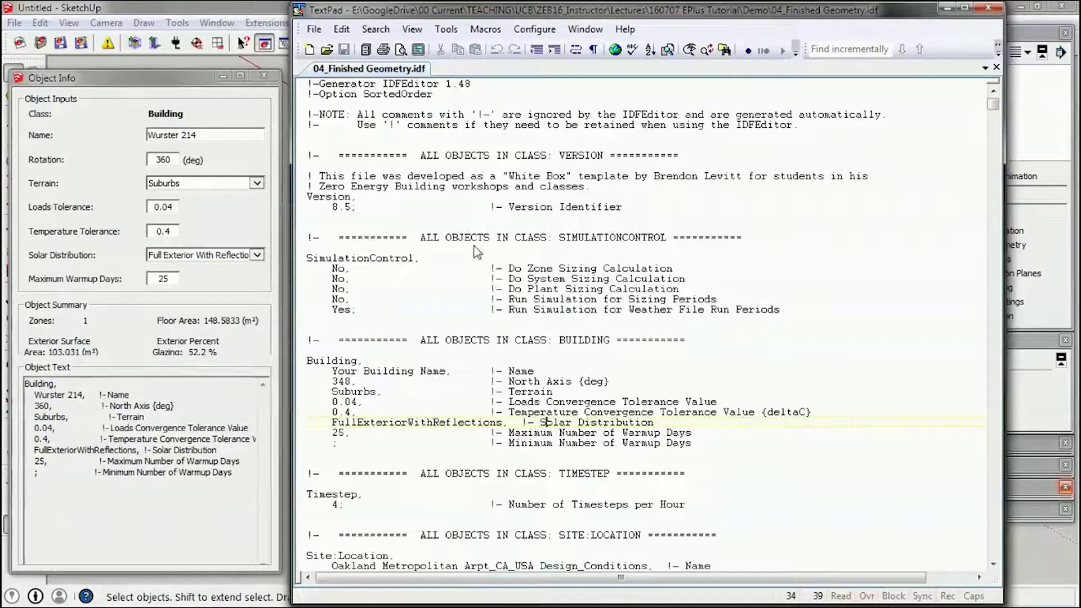
click(777, 323)
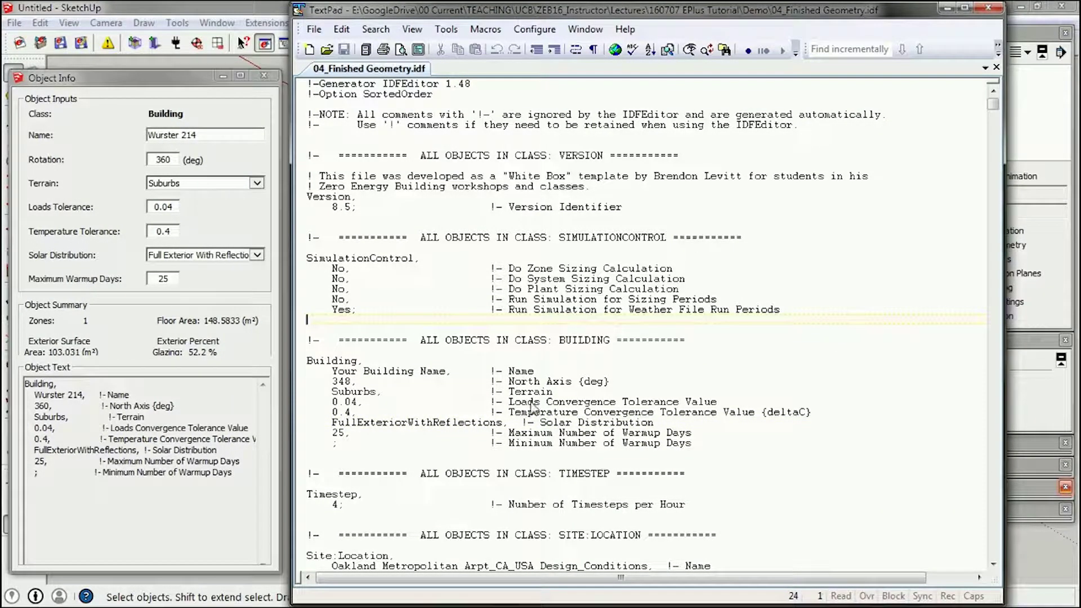
click(597, 237)
click(698, 361)
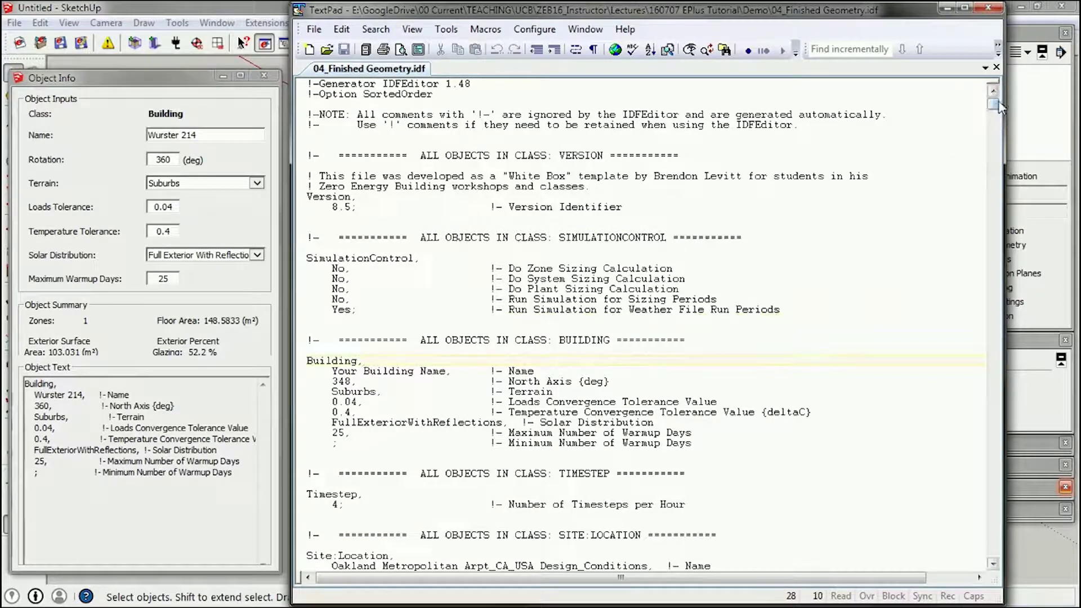
Step: Scroll through the rest of 04_Finished Geometry.idf, then close TextPad and minimise SketchUp
drag(995, 102, 1005, 319)
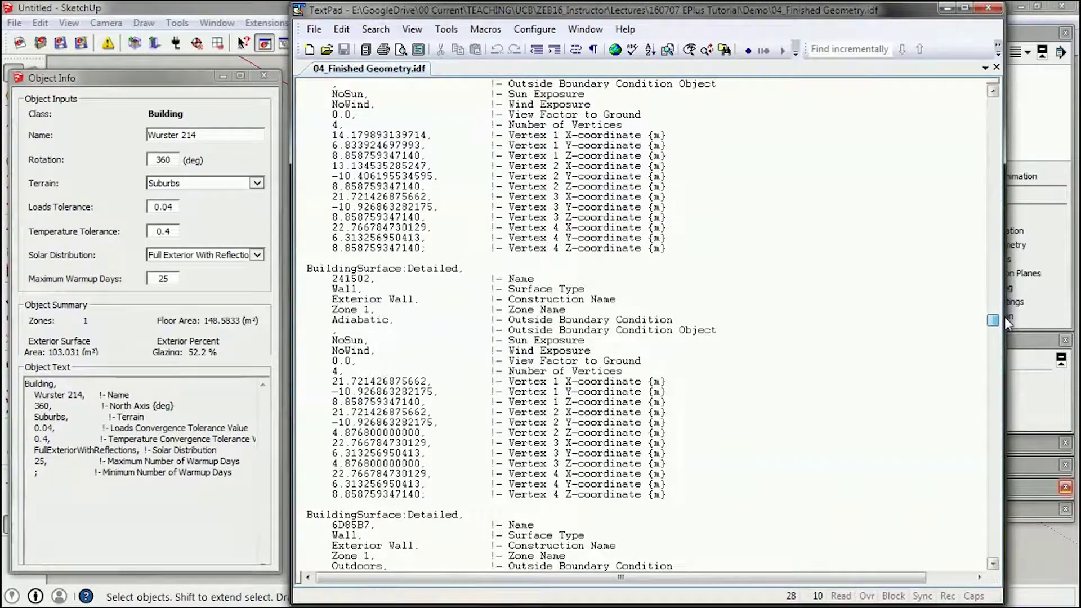
mouse_move(1005, 316)
mouse_down()
mouse_move(998, 526)
mouse_move(987, 549)
mouse_up()
key(End)
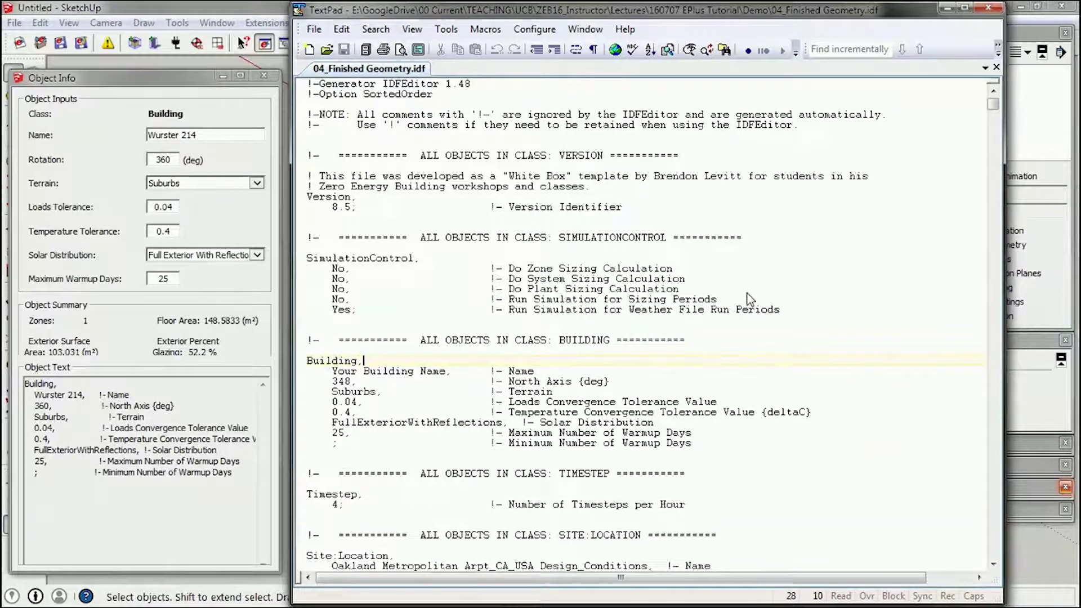
click(482, 319)
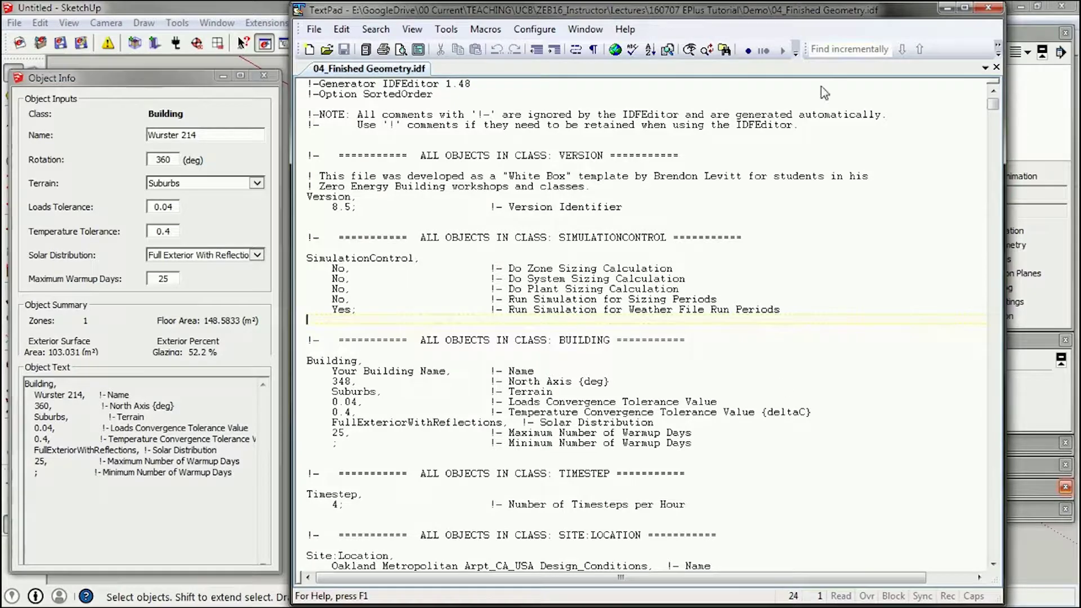
click(988, 7)
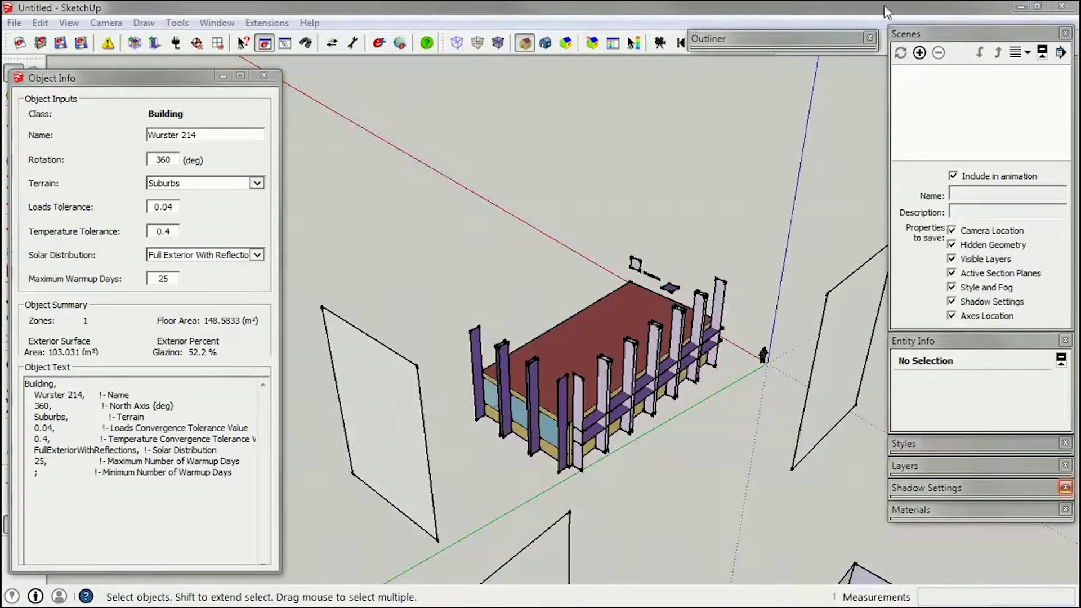
click(1020, 6)
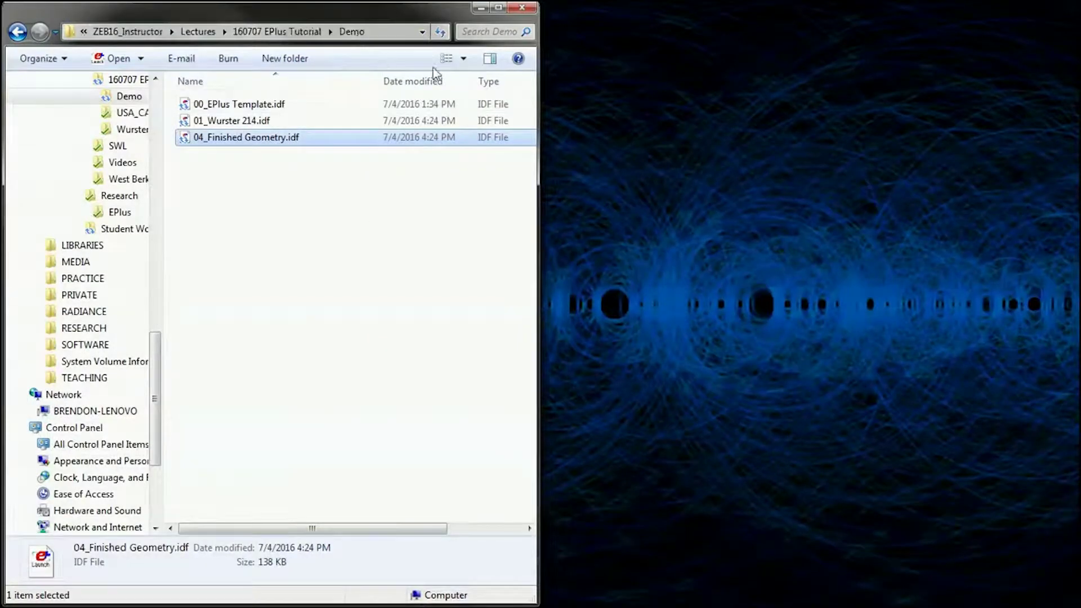
Step: Launch EP-Launch from the IDF and browse to set 04_Finished Geometry.idf as input file
double_click(251, 141)
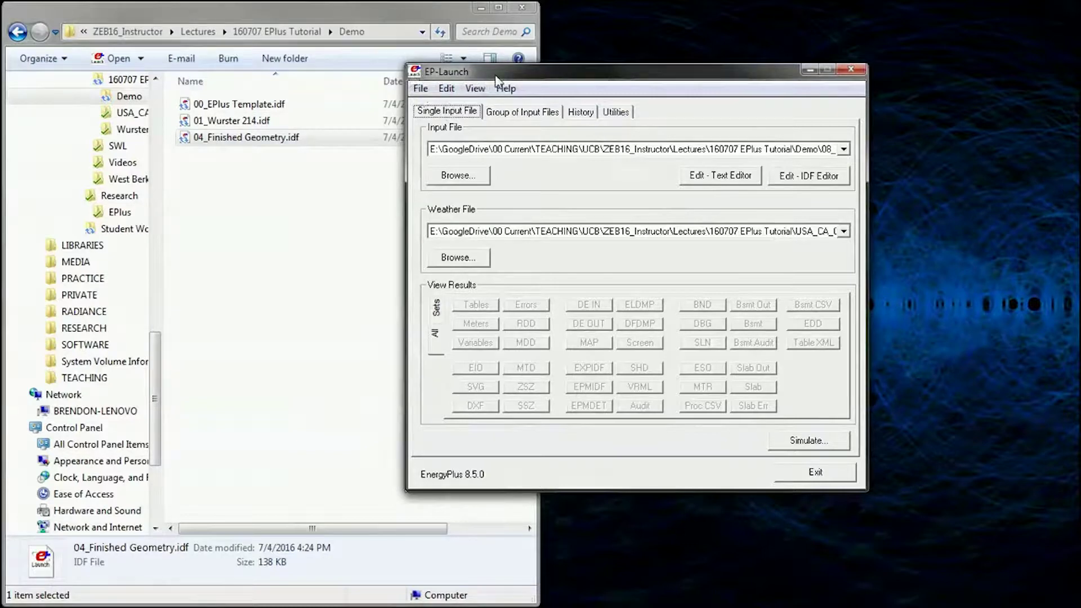
drag(549, 72, 603, 100)
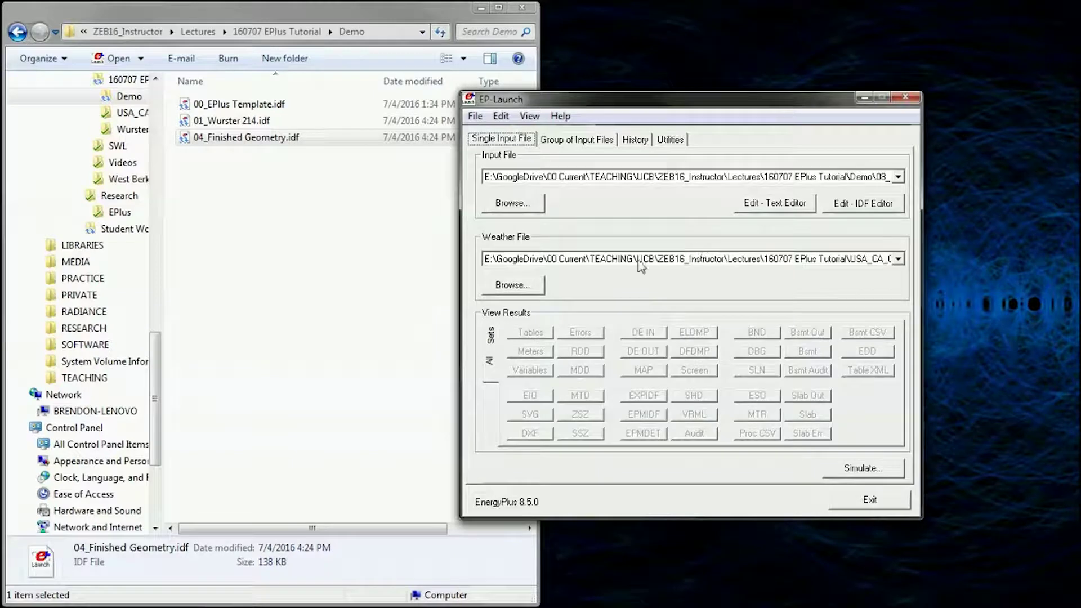
click(498, 211)
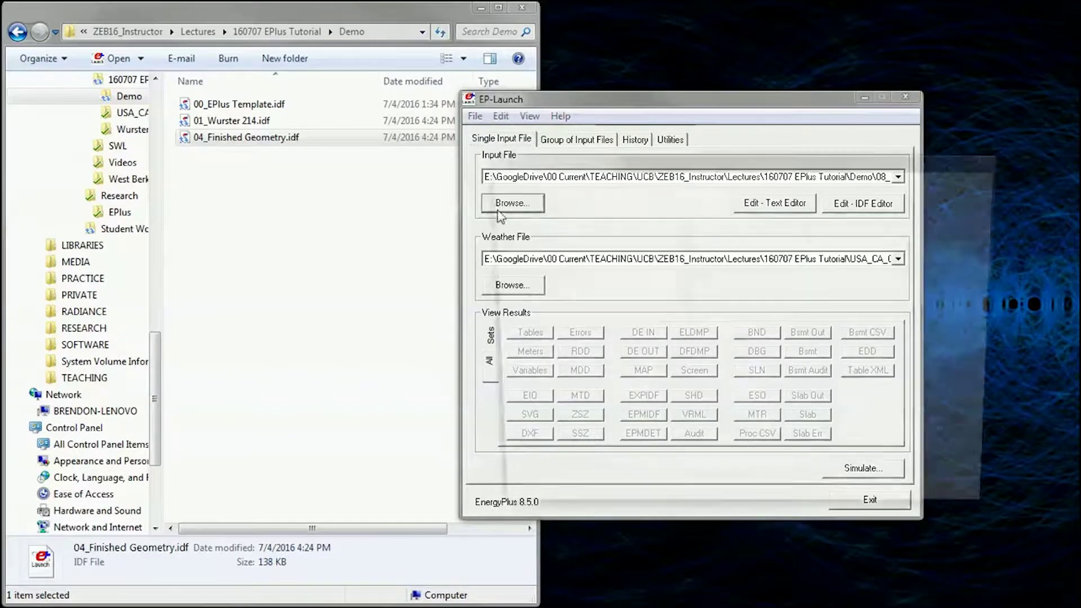
click(805, 285)
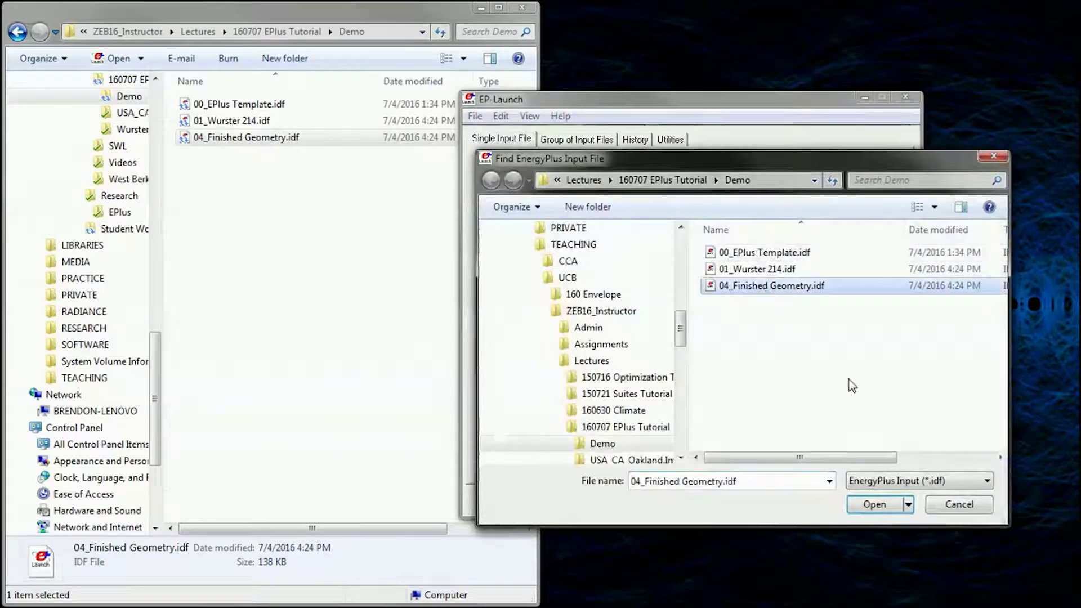
click(875, 505)
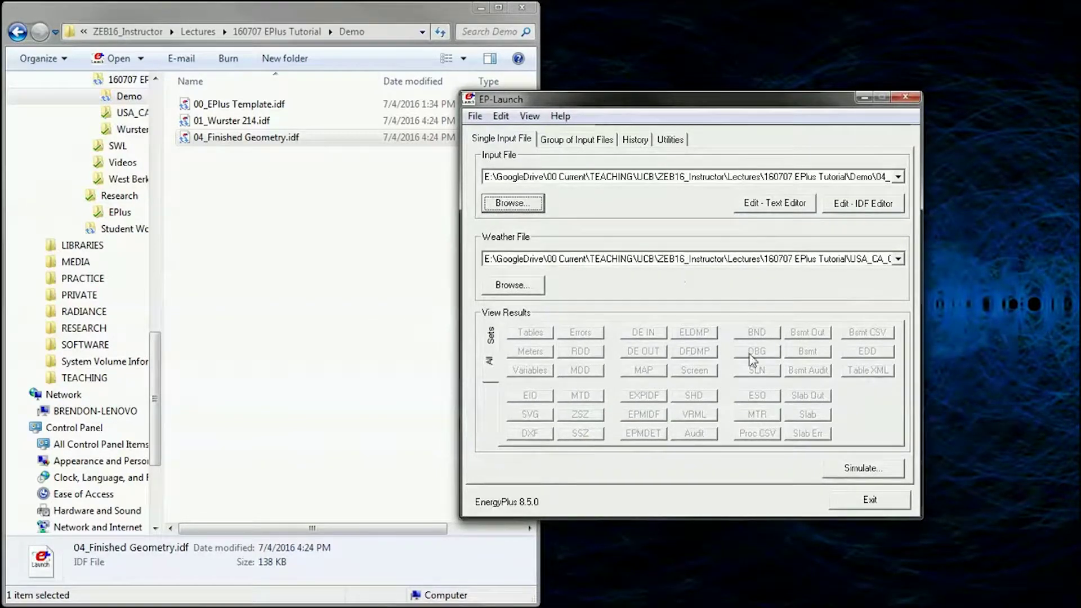
Step: Open 04_Finished Geometry.idf in the IDF Editor from EP-Launch and maximise the file window
click(772, 206)
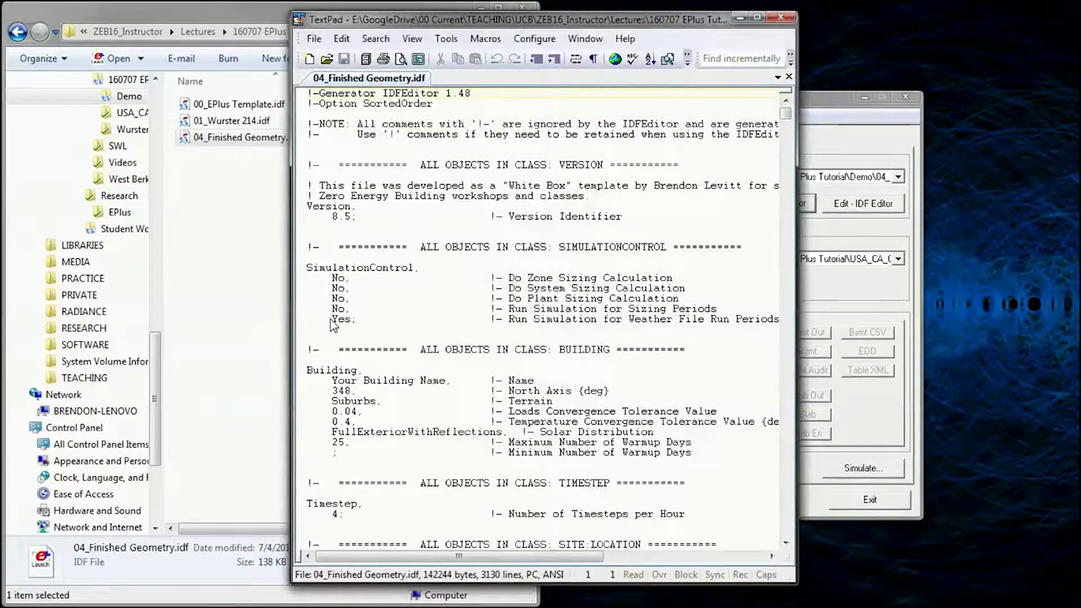
click(781, 17)
click(882, 210)
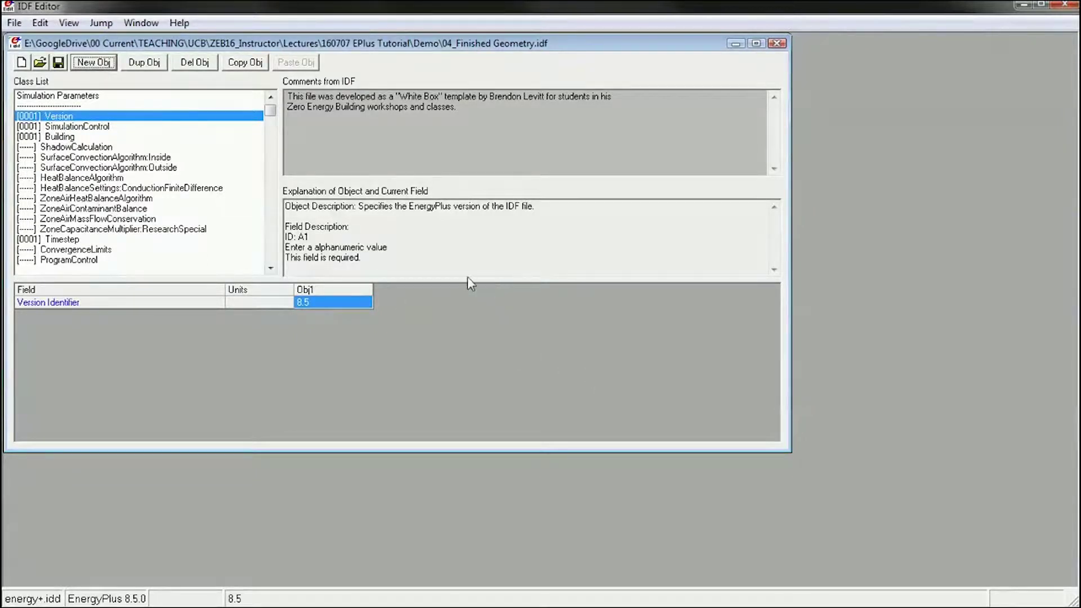
click(757, 44)
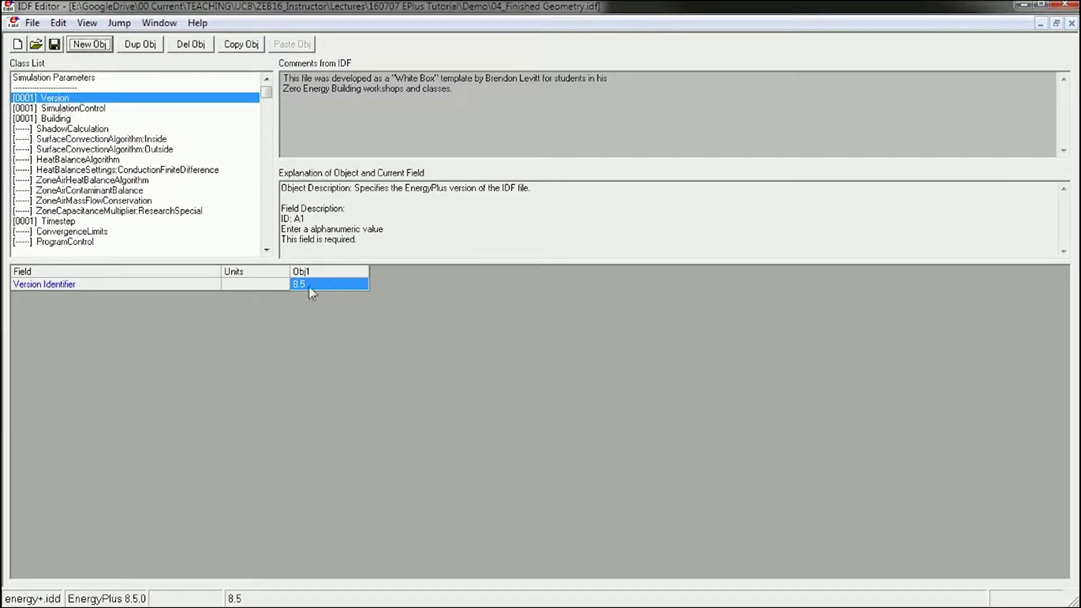
Step: Show the Building class, widen the Obj1 column, and enter 'Wurster 214' as the Name
click(63, 108)
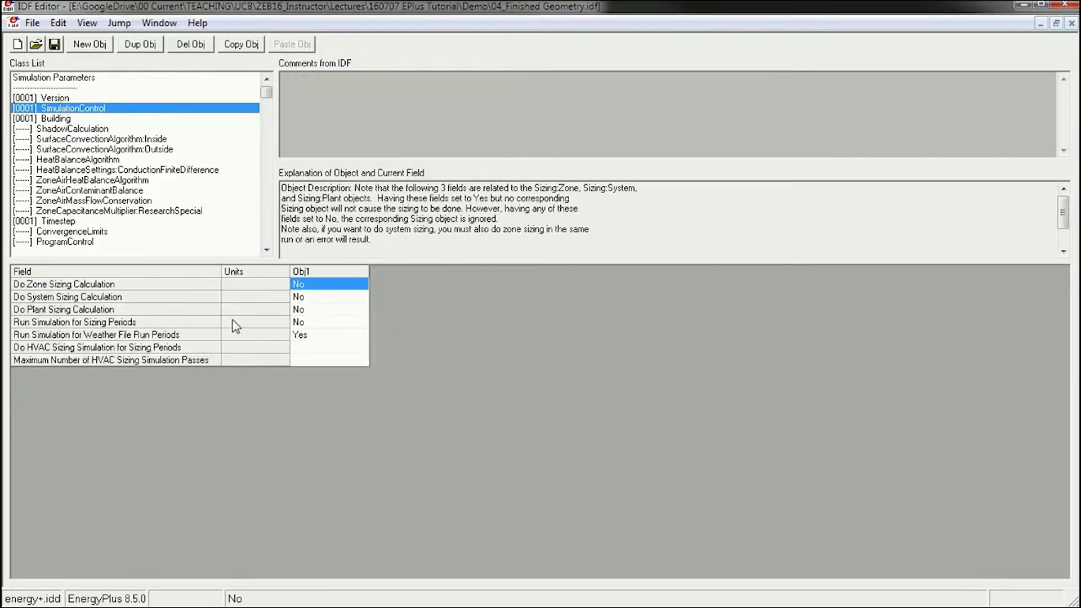
click(51, 118)
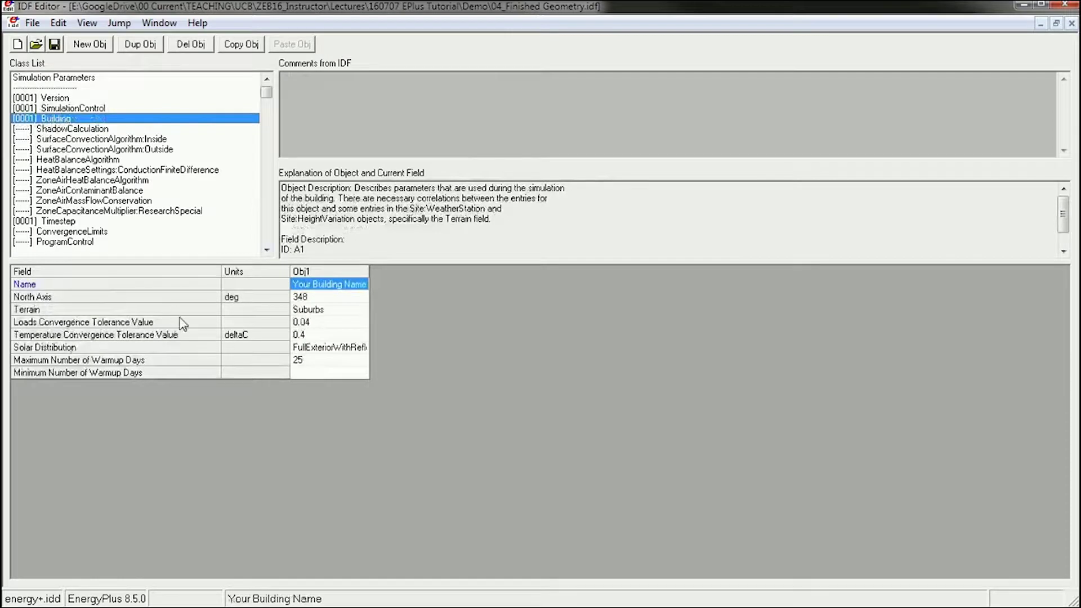
drag(370, 270, 402, 271)
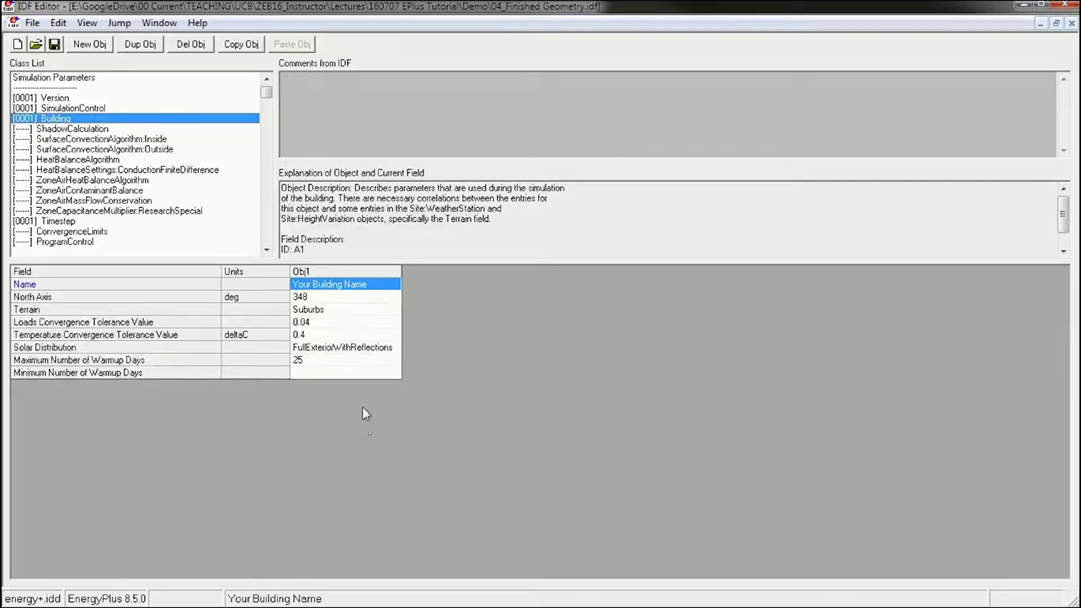
click(330, 288)
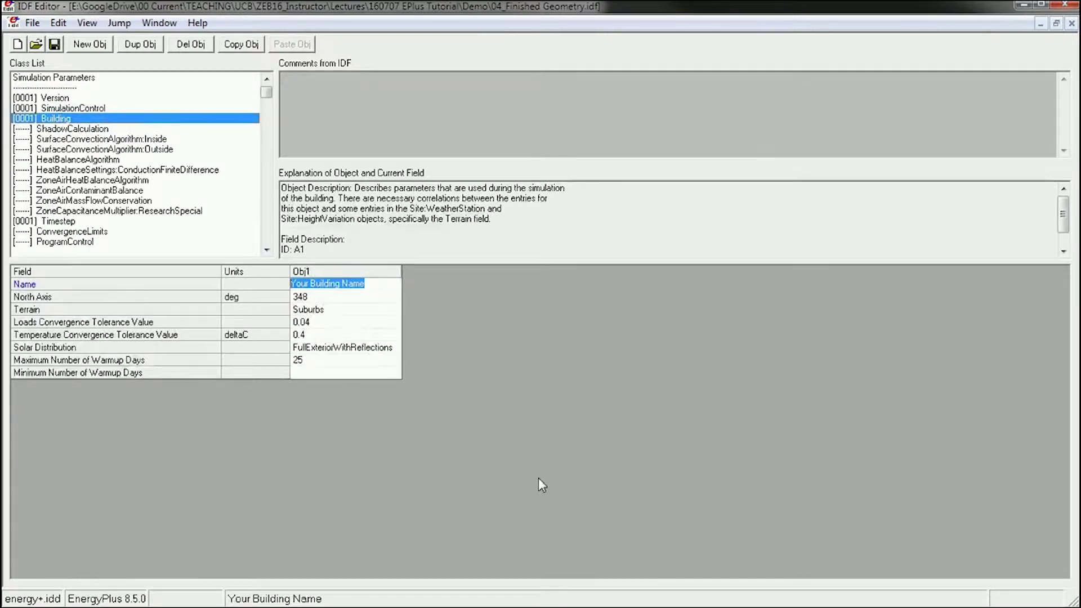
text(Wurster 214)
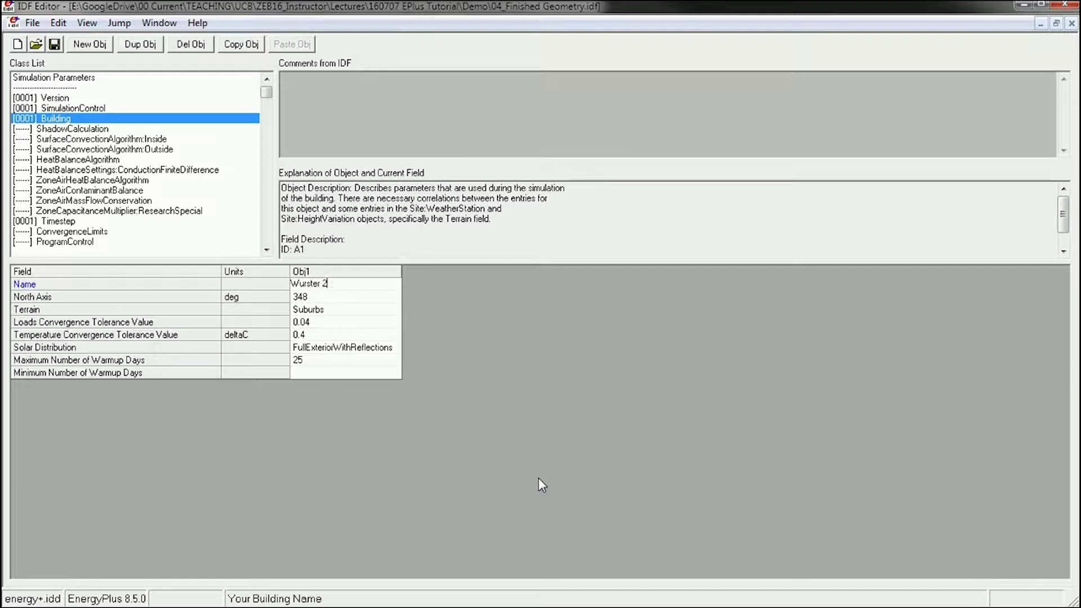
click(352, 363)
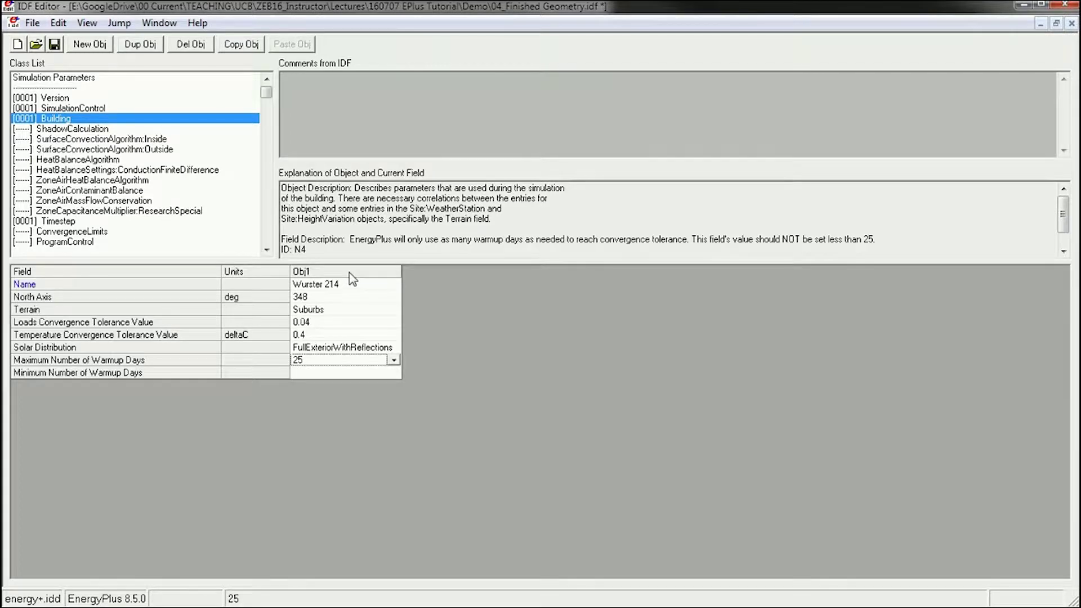
Step: Review the Building fields, checking Terrain and the North Axis value of 348
click(321, 272)
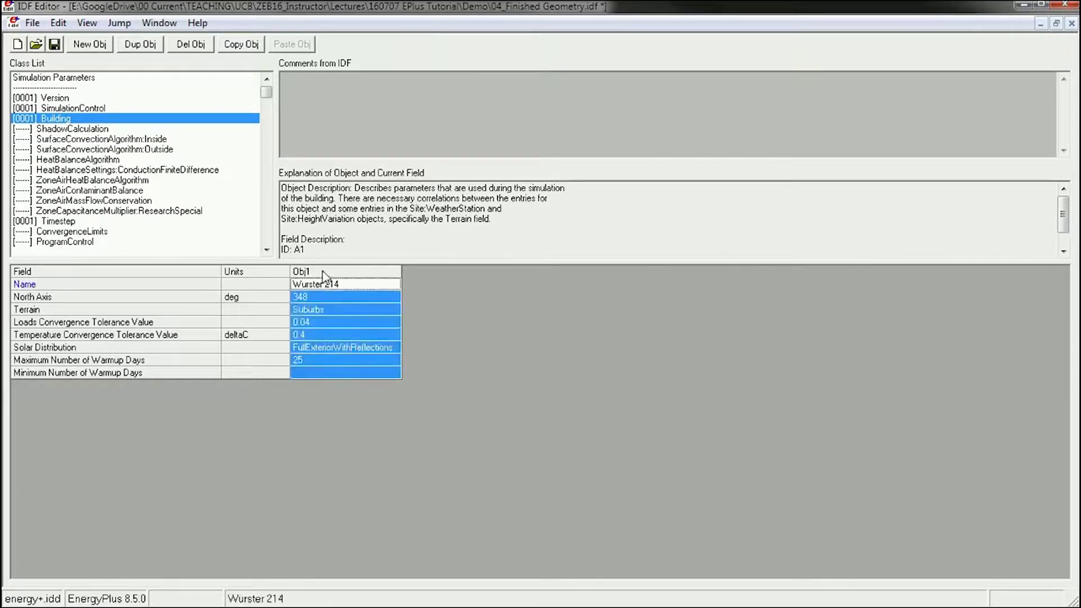
click(306, 361)
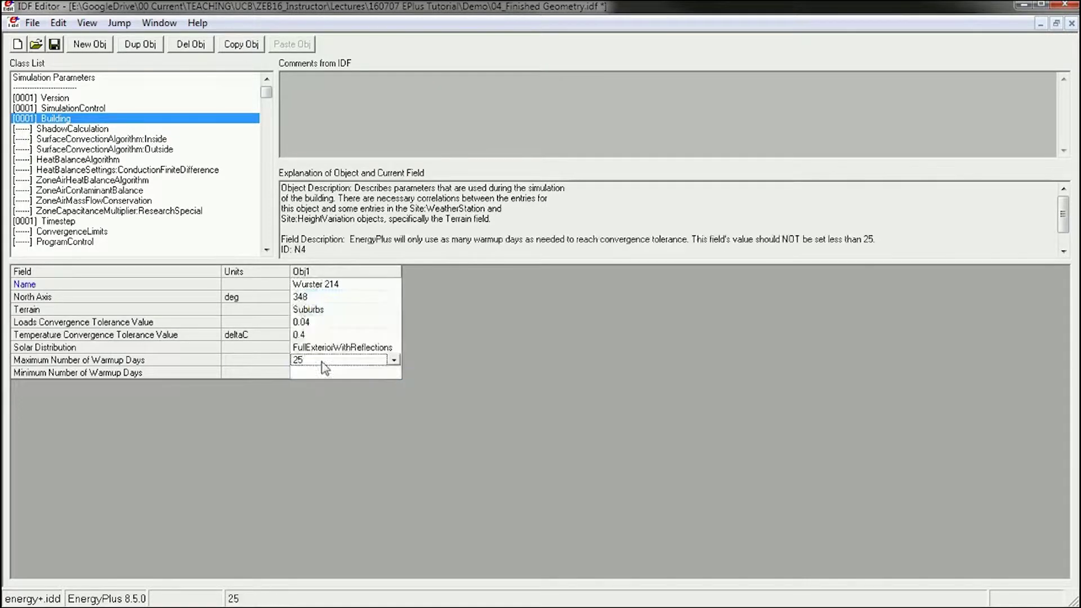
click(315, 273)
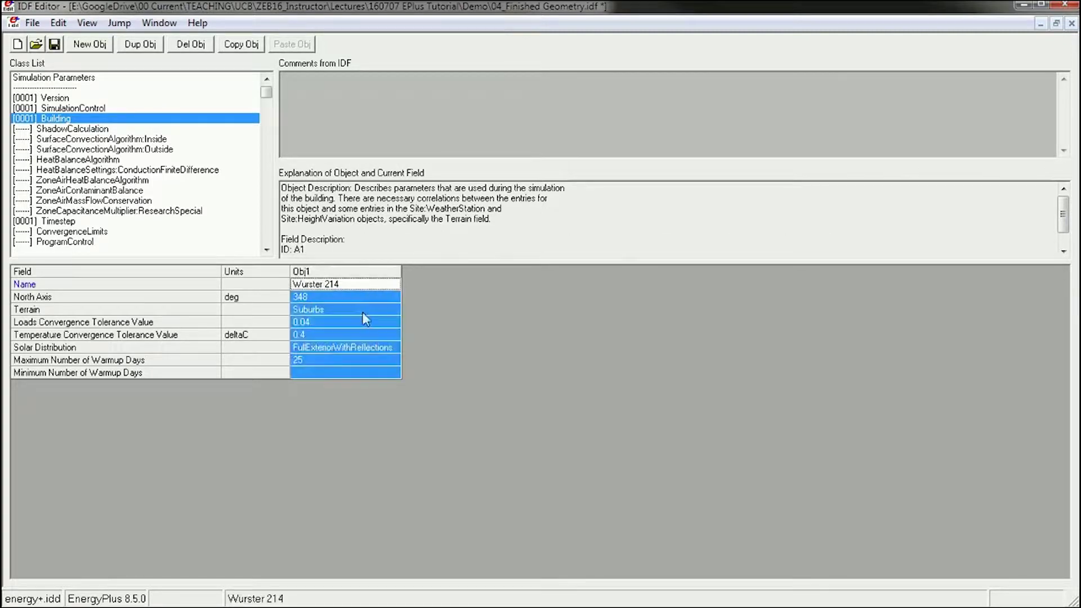
click(354, 288)
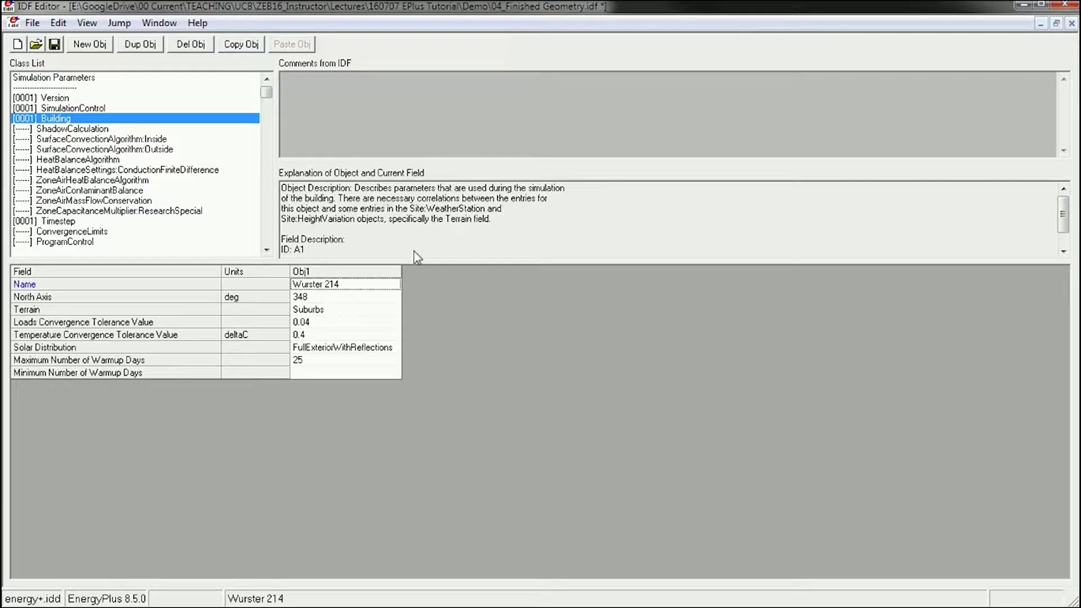
drag(282, 188, 531, 225)
click(532, 227)
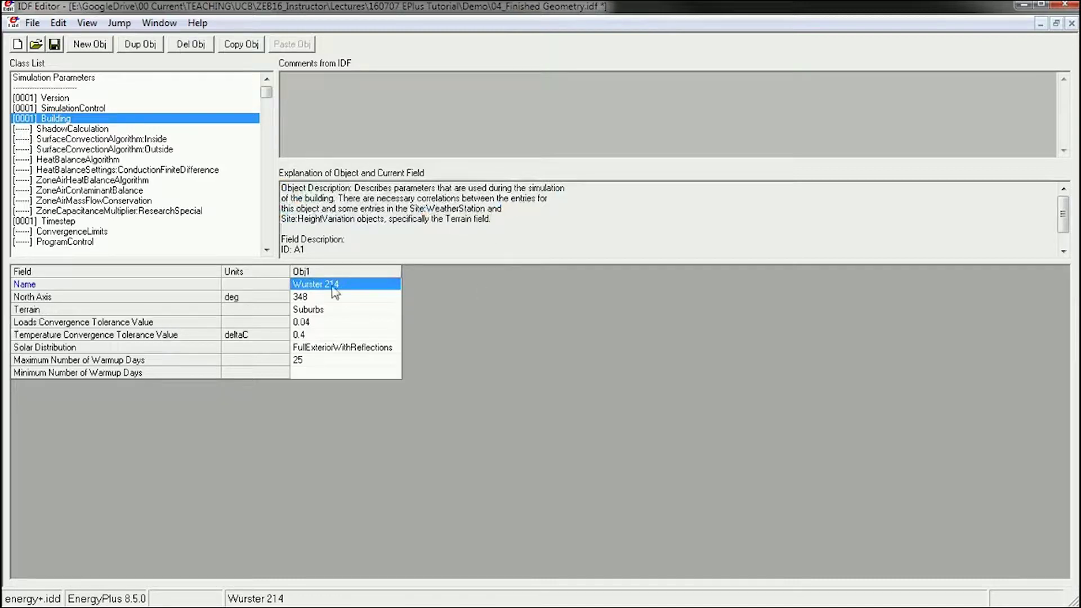
key(Down)
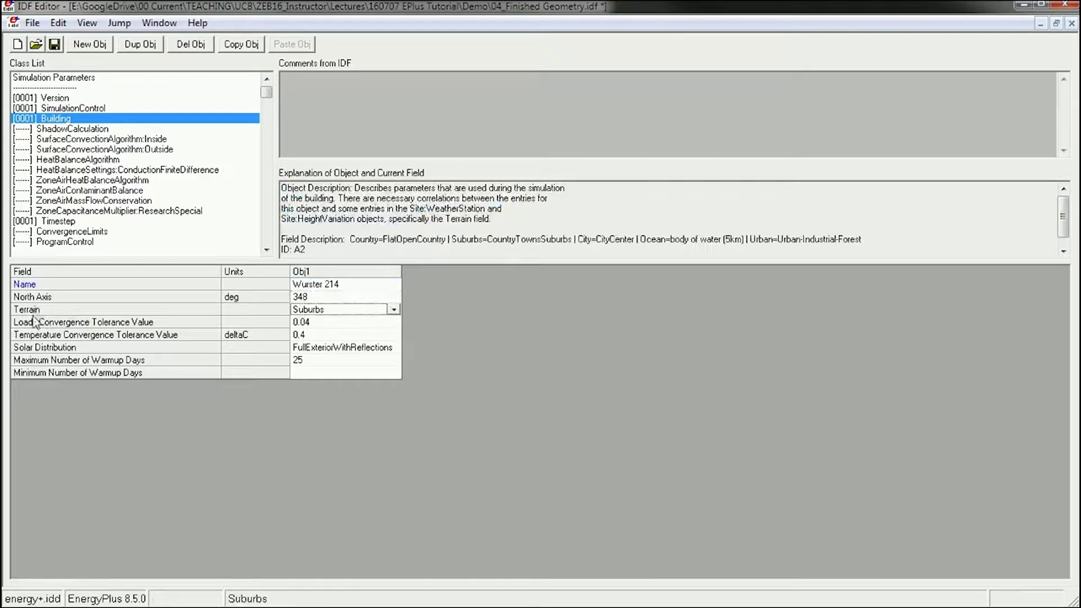
key(Down)
key(Down)
key(Down)
key(Down)
key(Down)
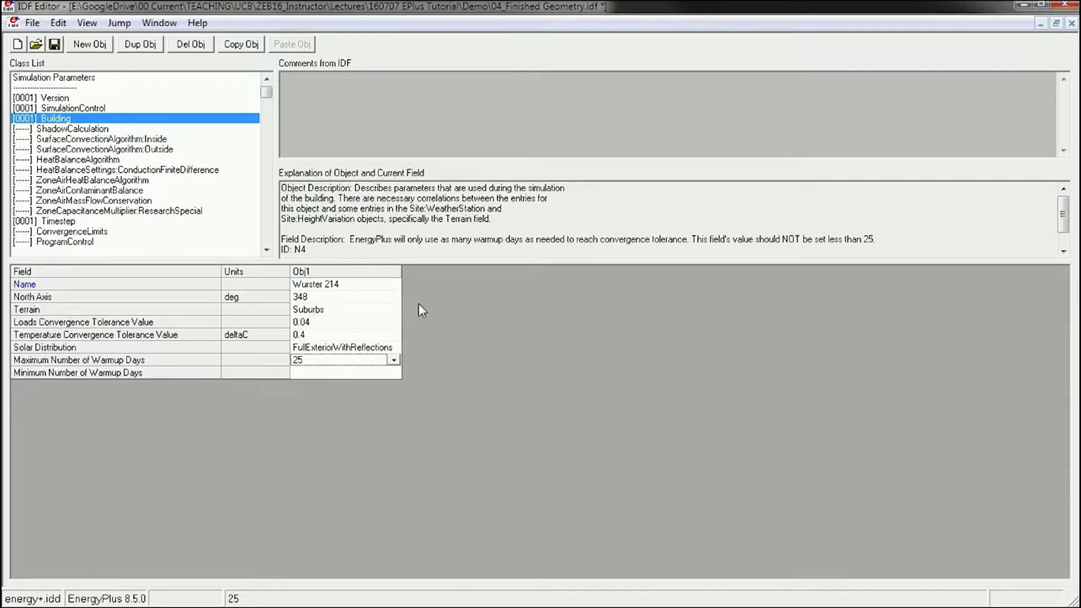
click(326, 298)
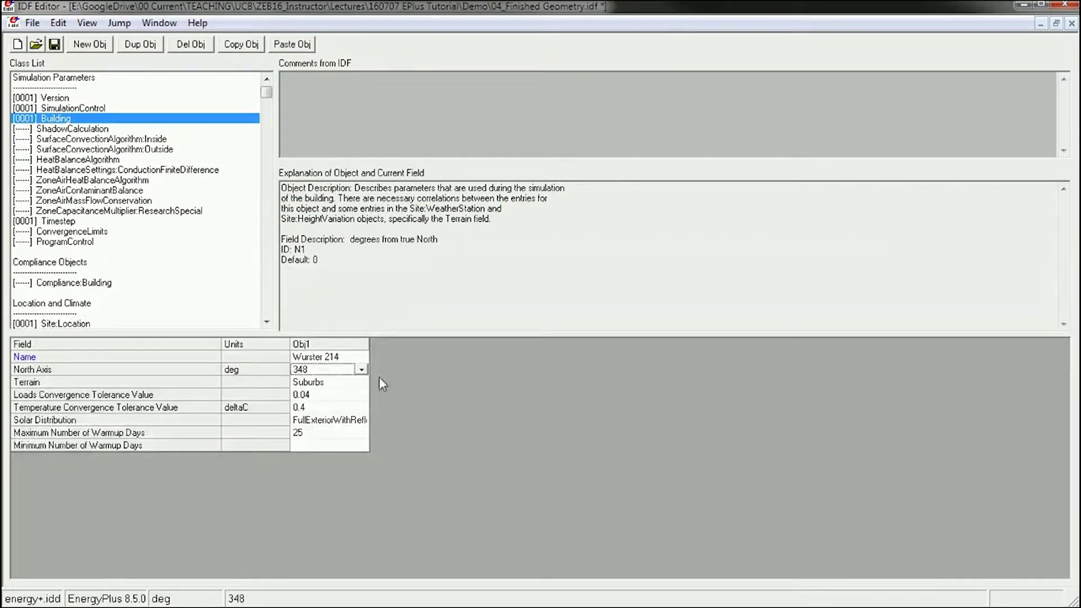
click(344, 358)
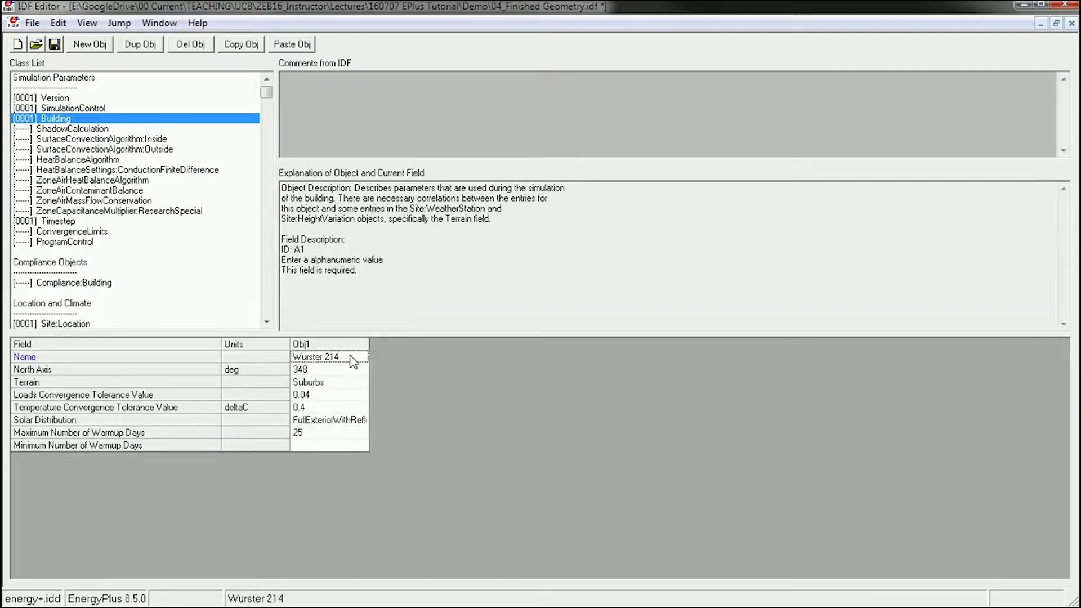
click(363, 369)
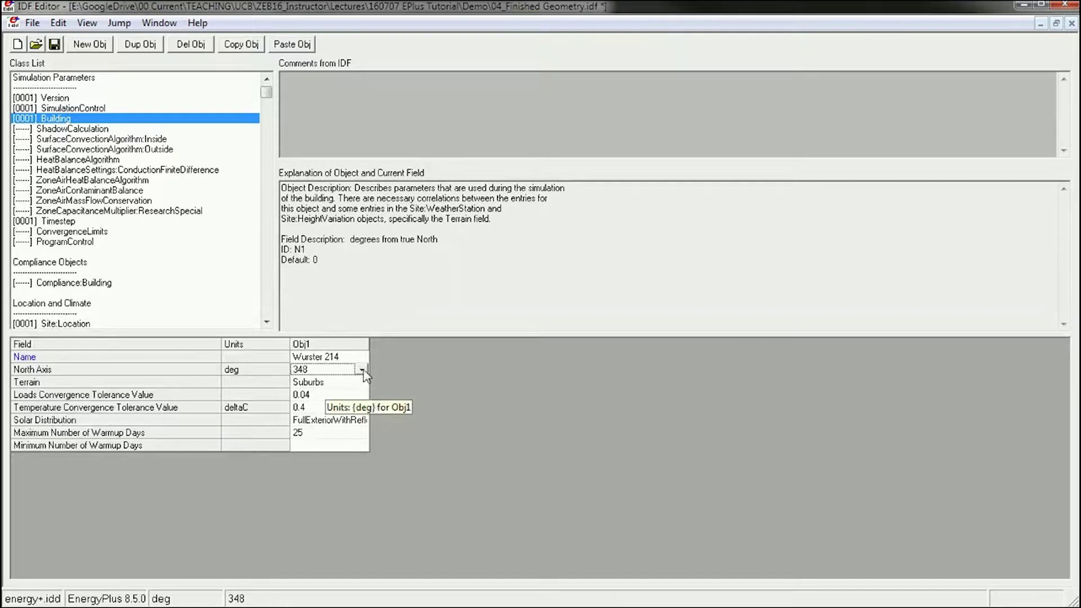
click(362, 369)
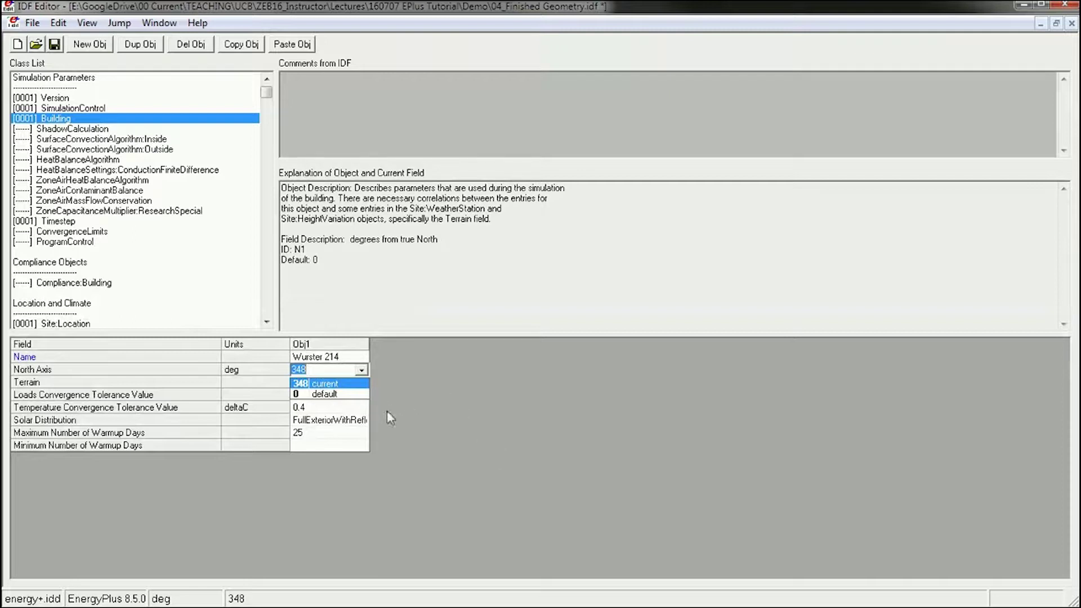
click(388, 380)
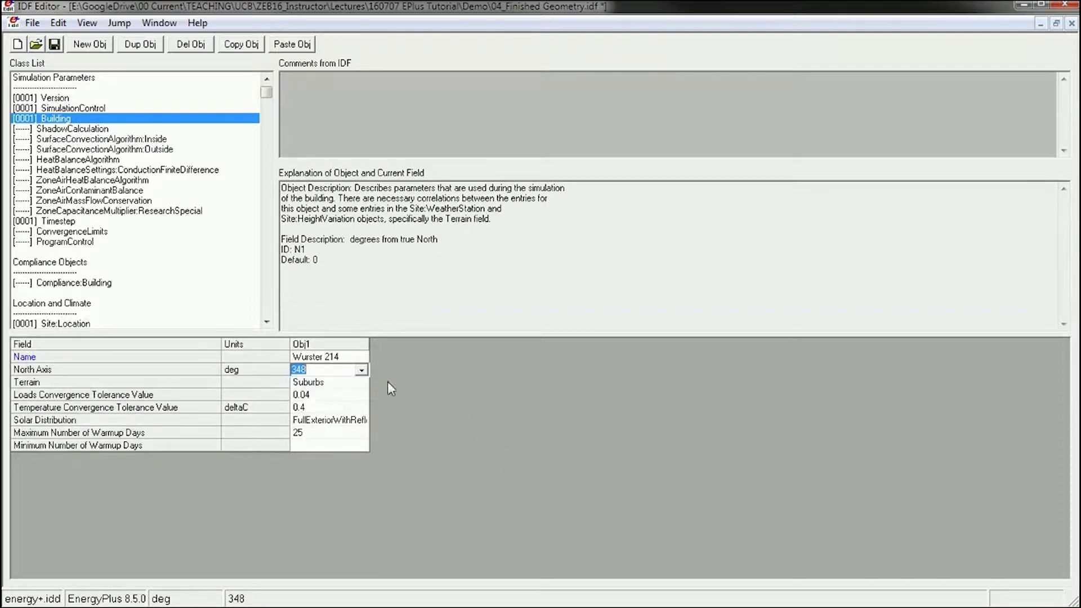
key(Down)
click(365, 382)
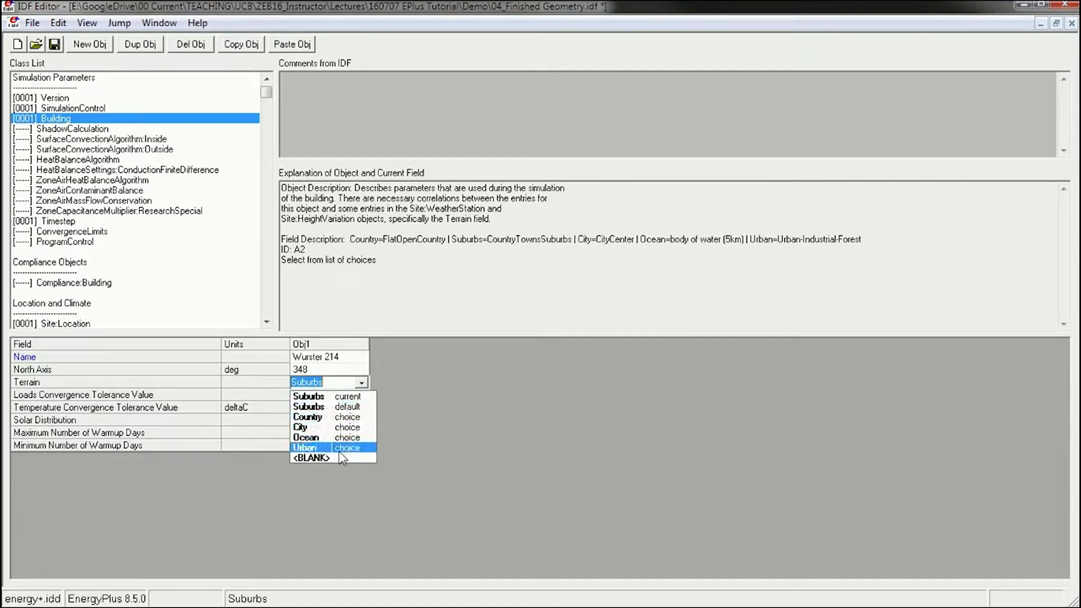
click(479, 373)
key(Down)
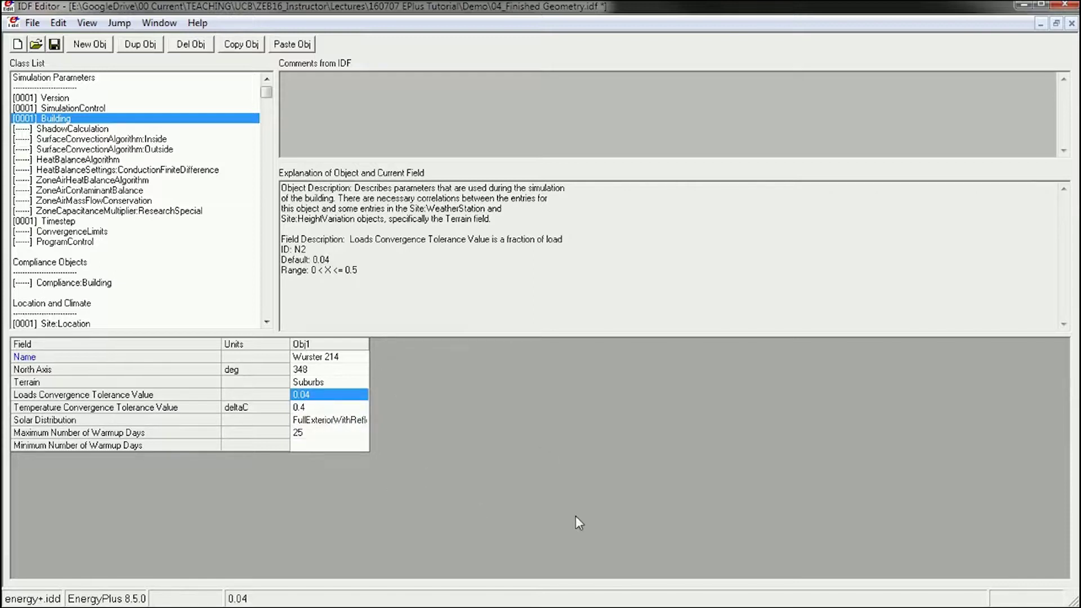
key(Return)
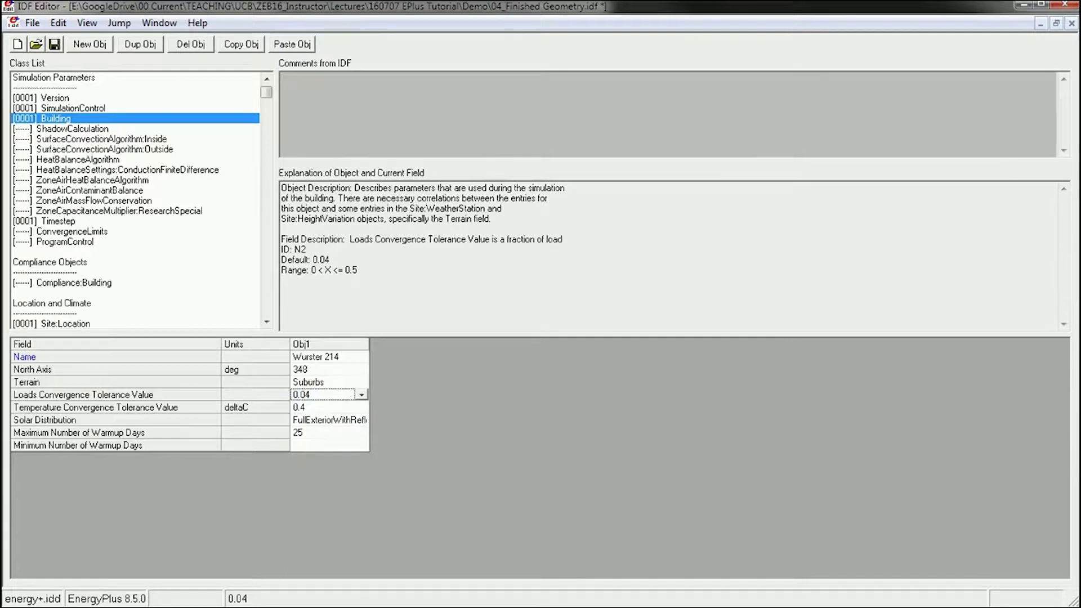
click(329, 344)
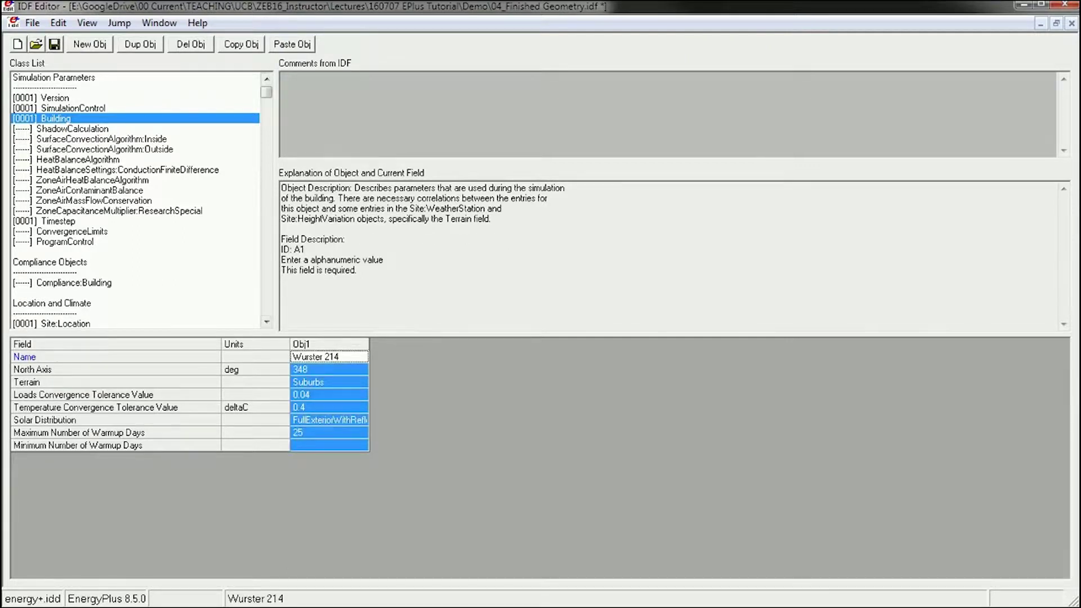
Step: Add a default NONE Building, duplicate and delete it, then copy-paste Wurster 214 as a third object
click(90, 44)
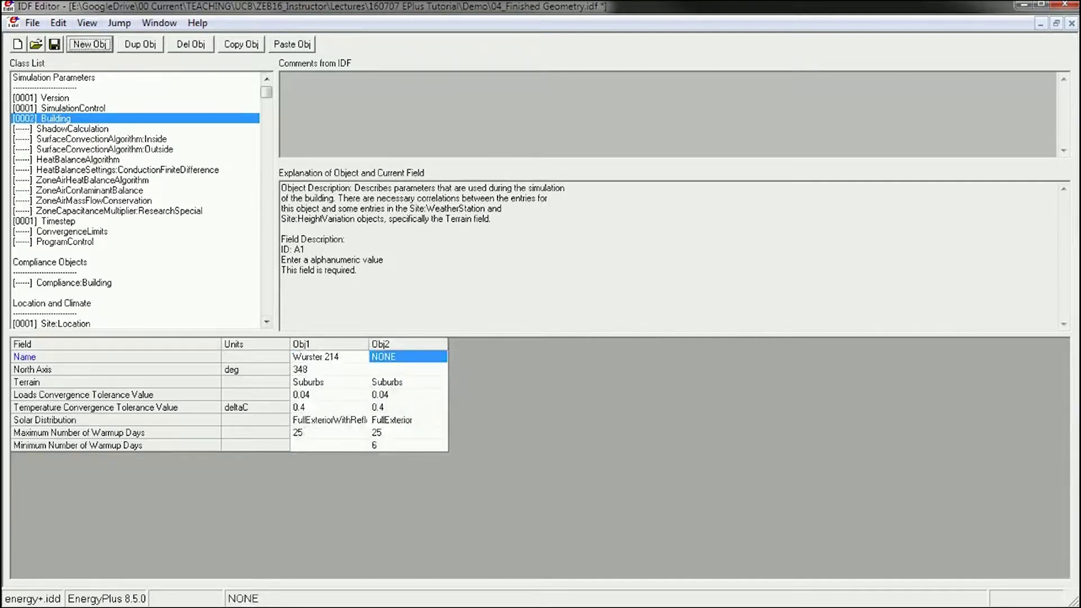
click(140, 44)
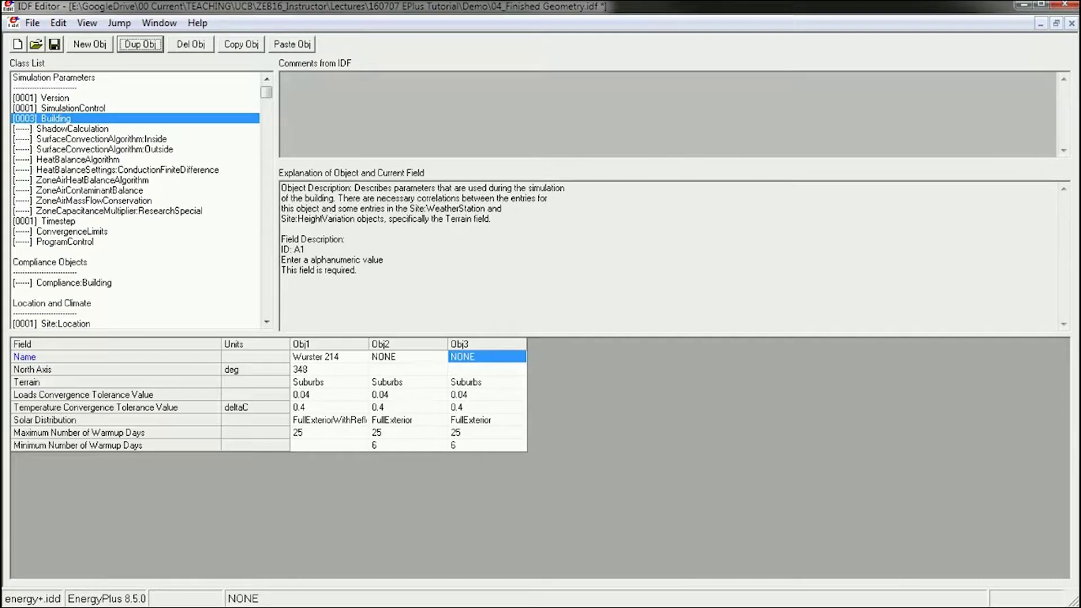
click(191, 44)
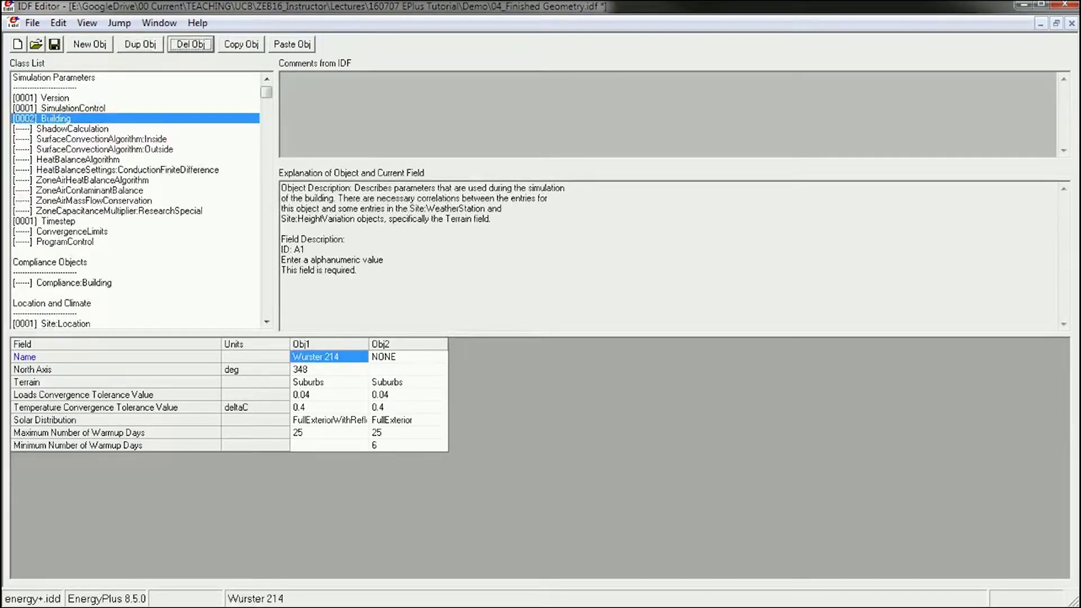
click(241, 43)
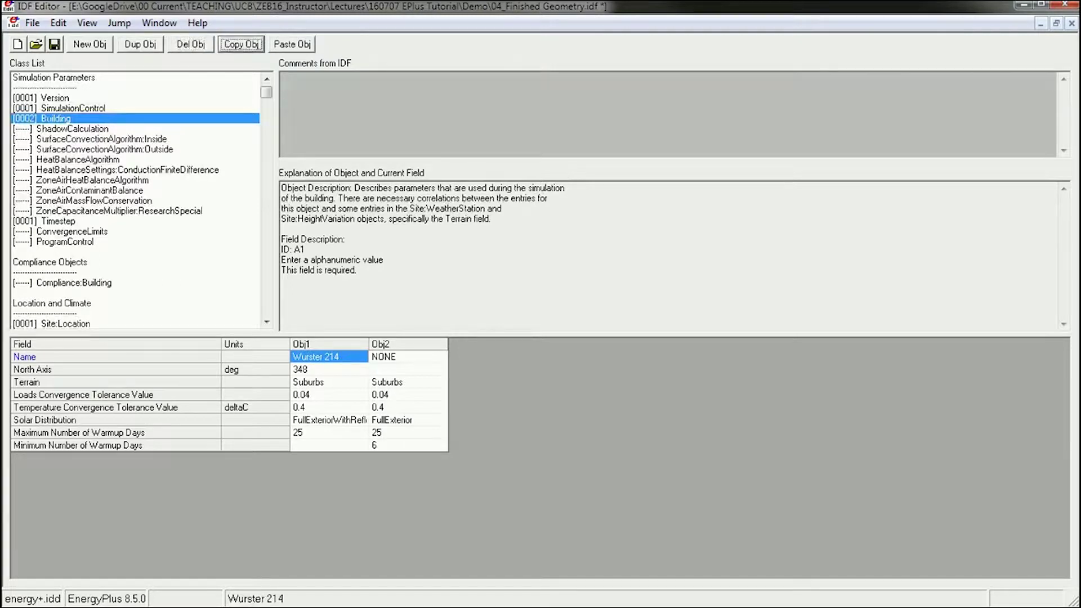
click(292, 44)
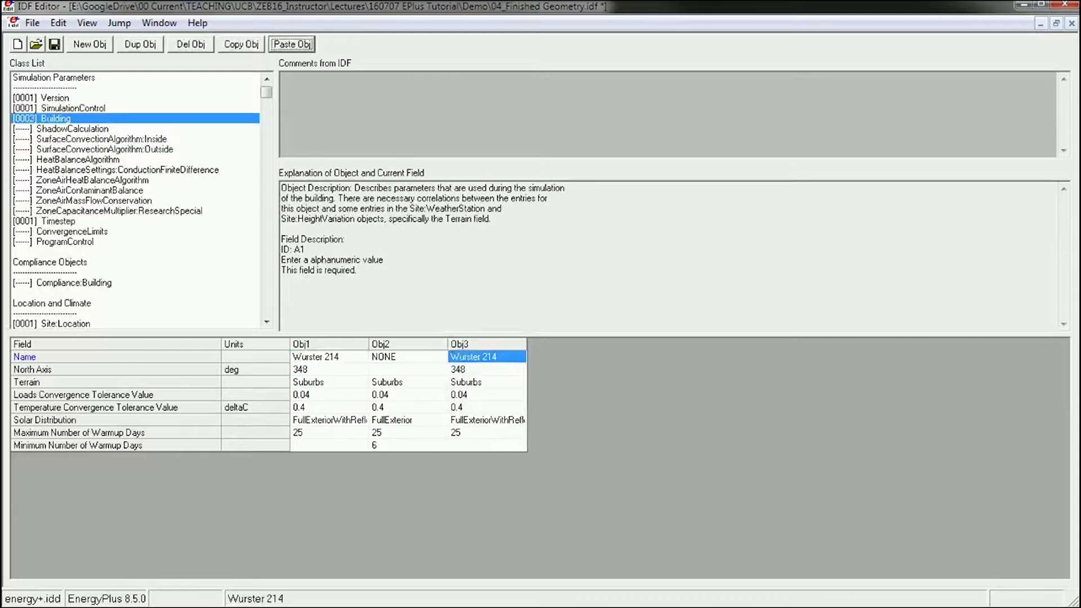
click(381, 344)
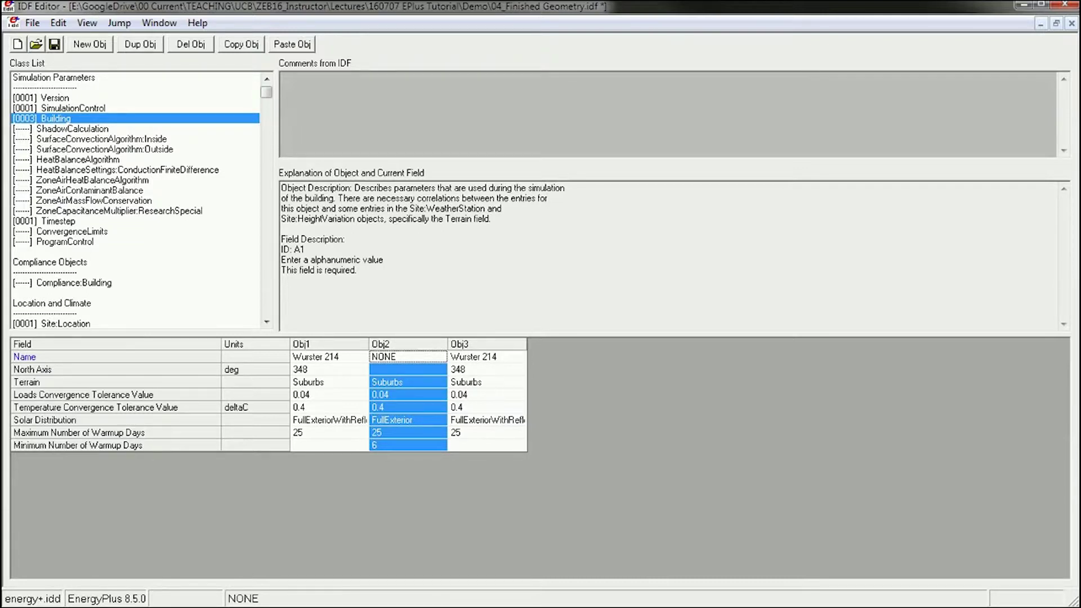
Step: Delete the NONE object and pasted Wurster 214 copy, then add and delete another default Building
click(191, 44)
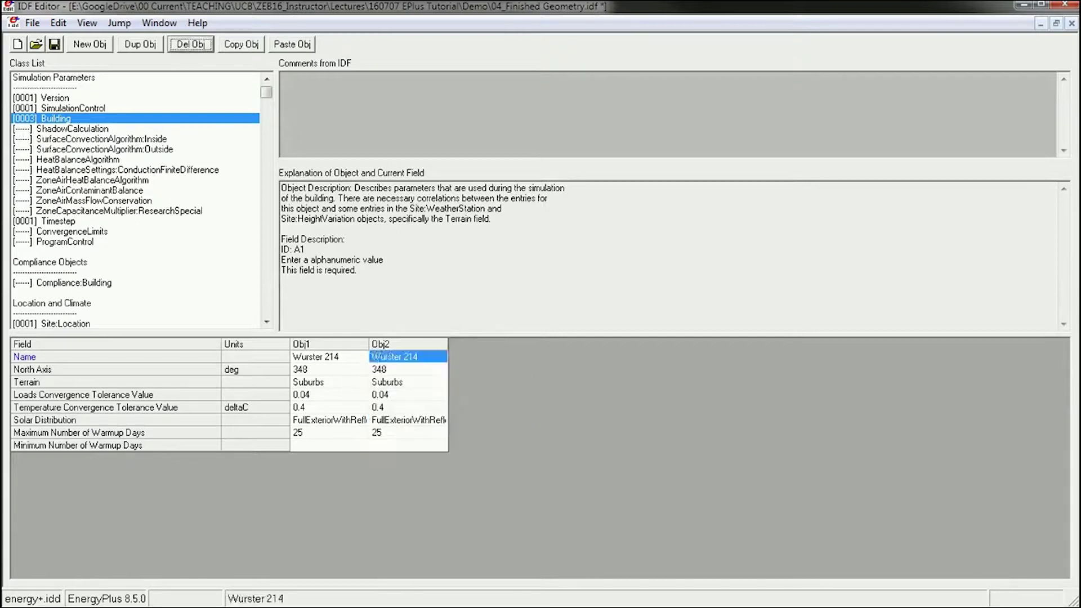
key(space)
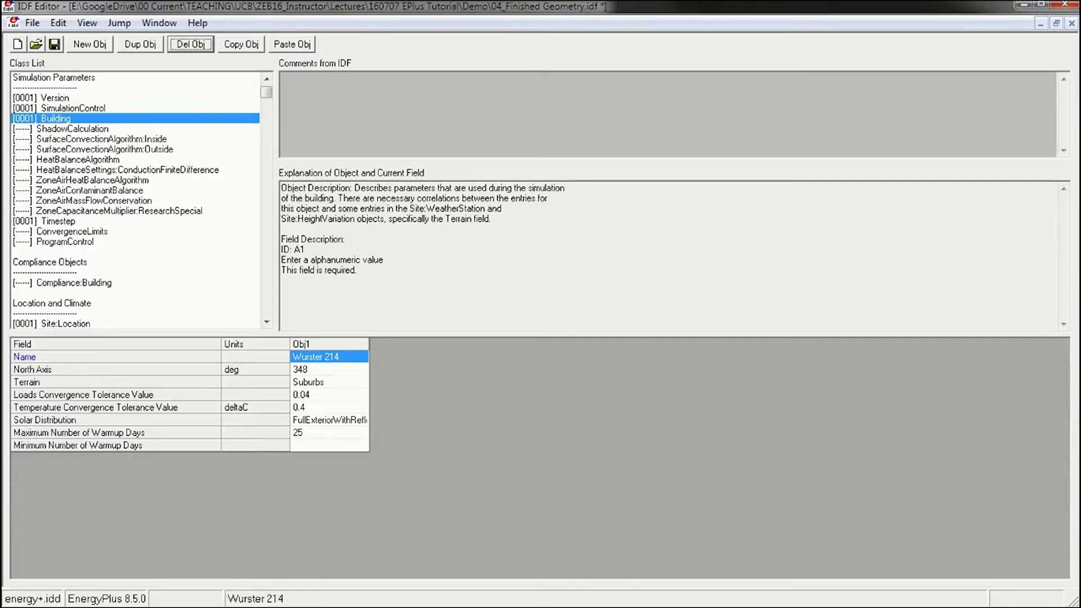
click(90, 44)
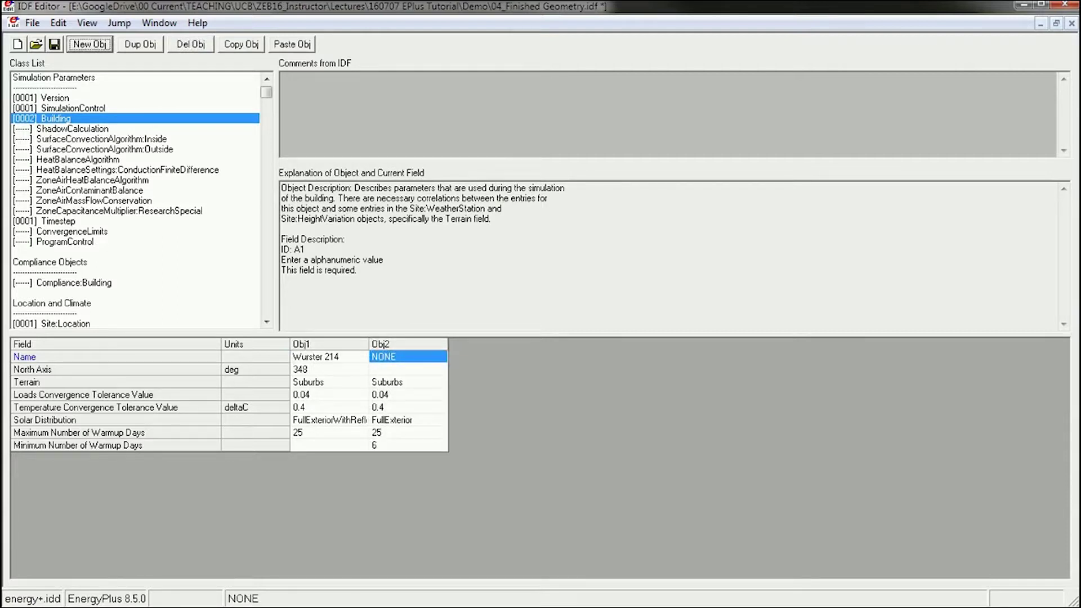
drag(407, 357, 408, 445)
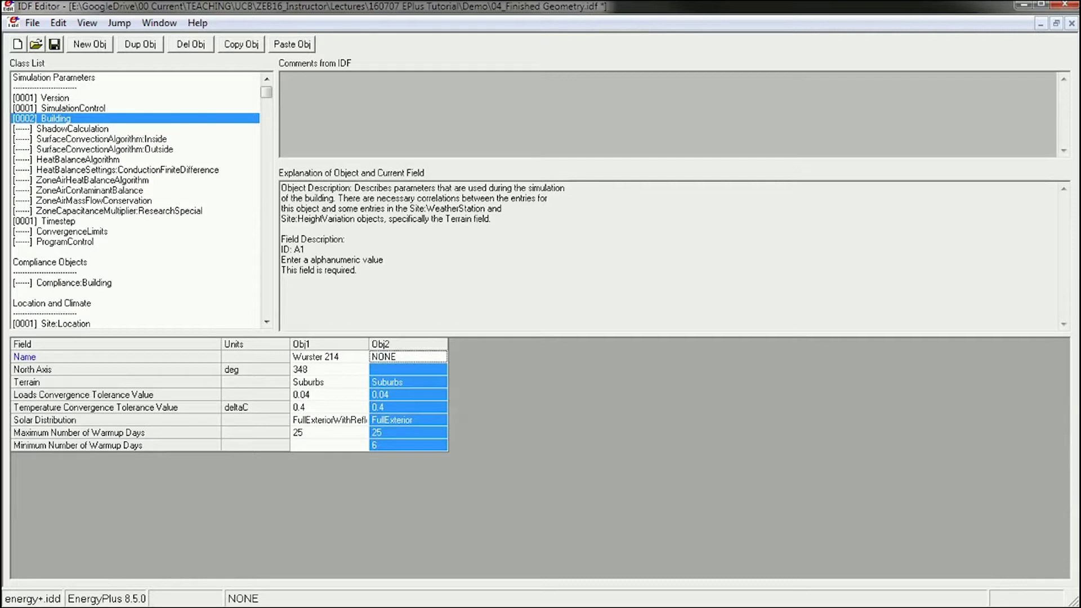
click(191, 44)
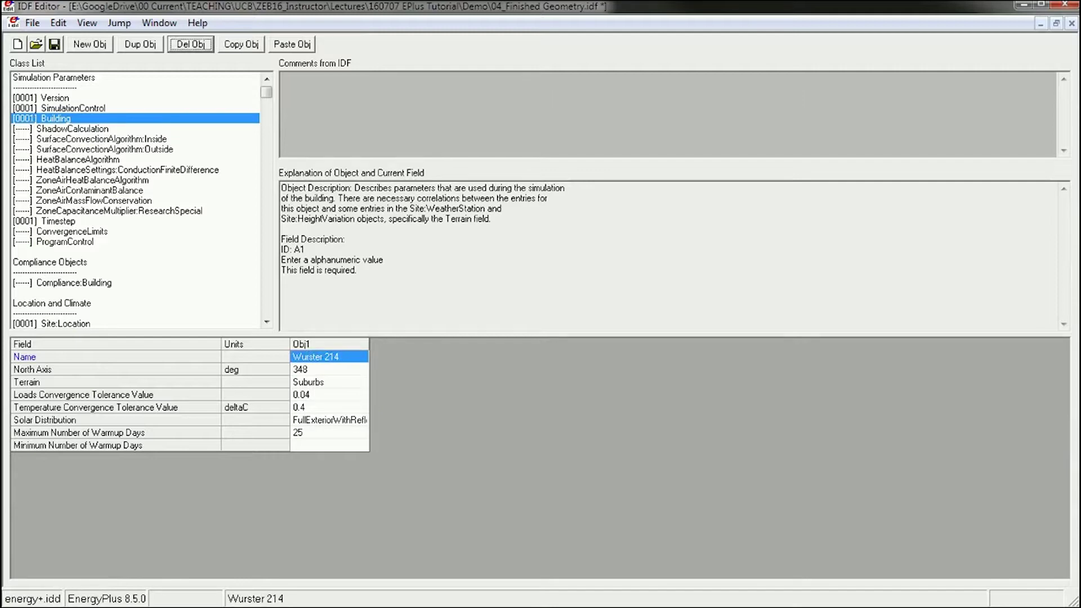
scroll(135, 200, down, 14)
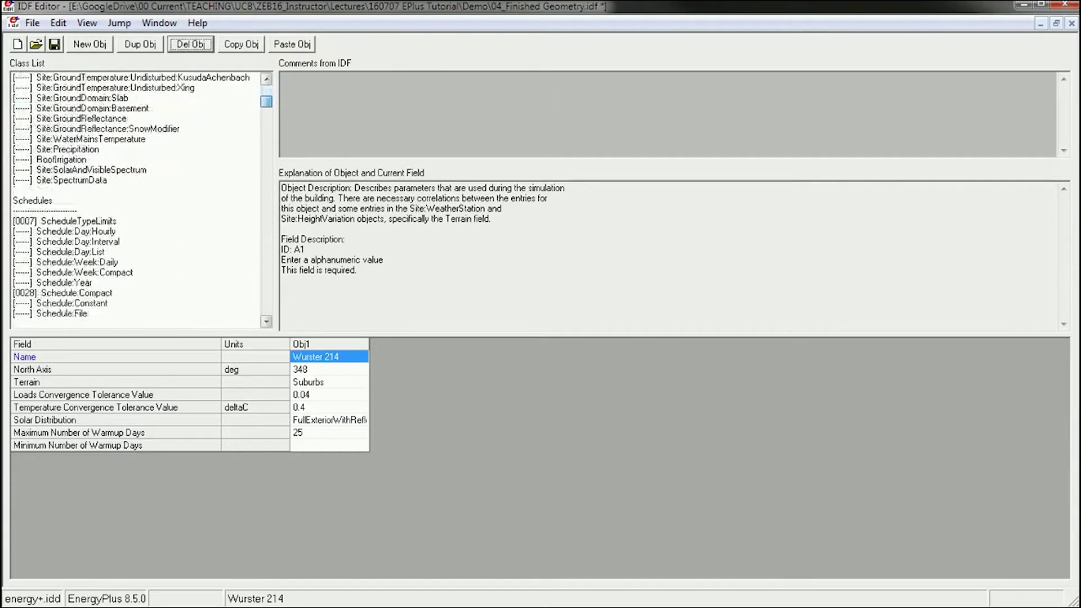
scroll(135, 200, down, 15)
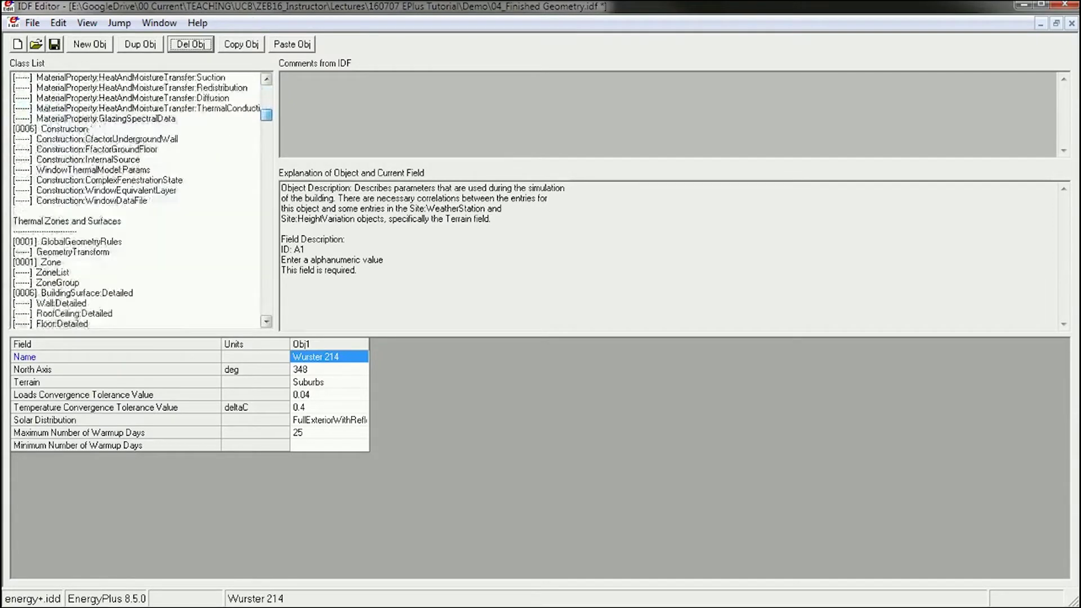
scroll(135, 199, down, 6)
scroll(135, 200, down, 15)
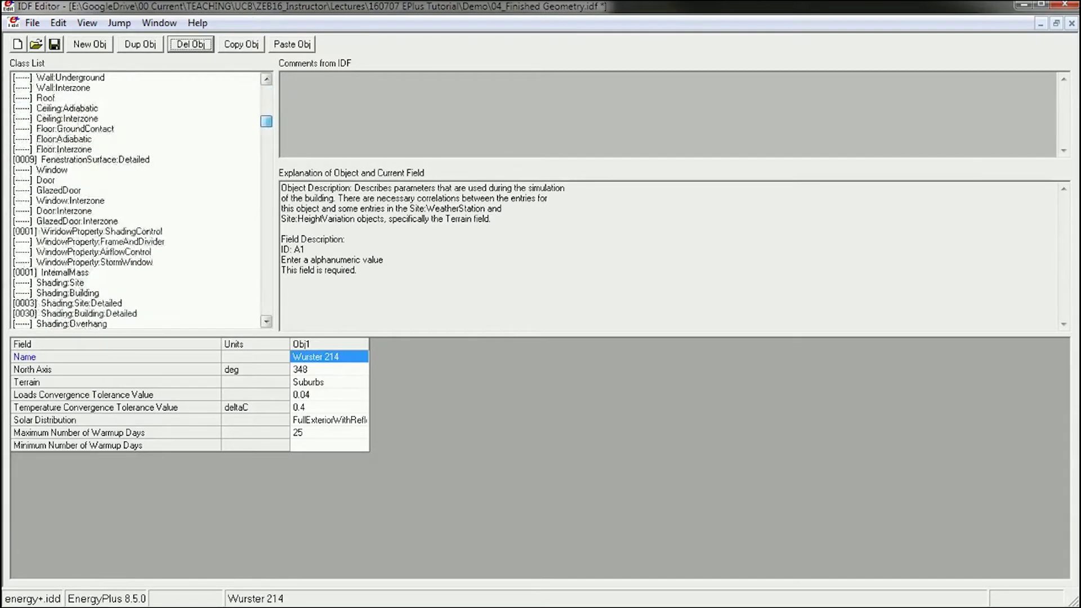
scroll(135, 200, down, 5)
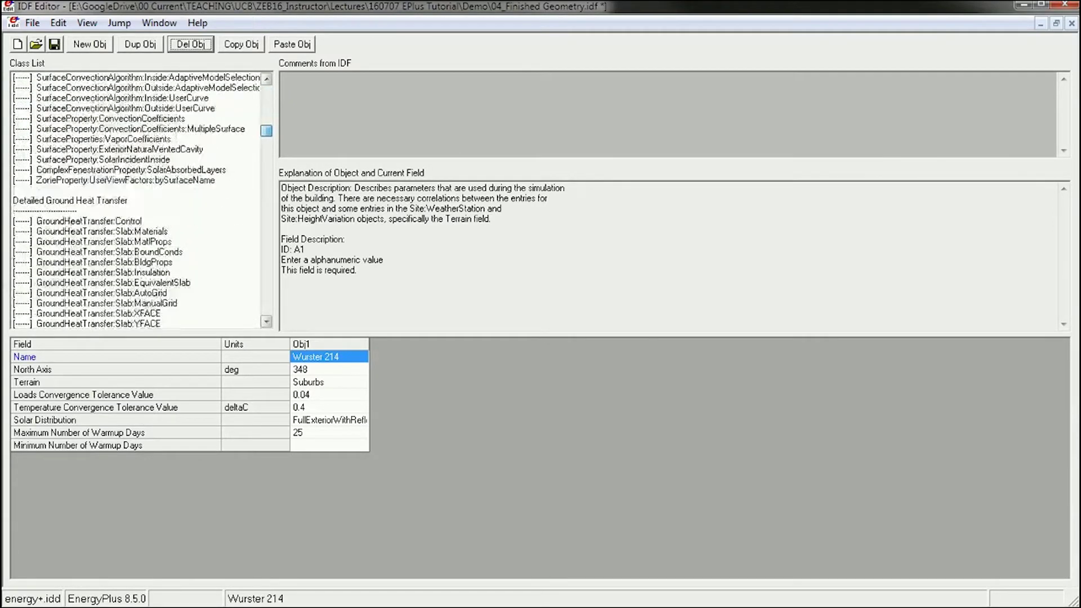
scroll(135, 200, down, 20)
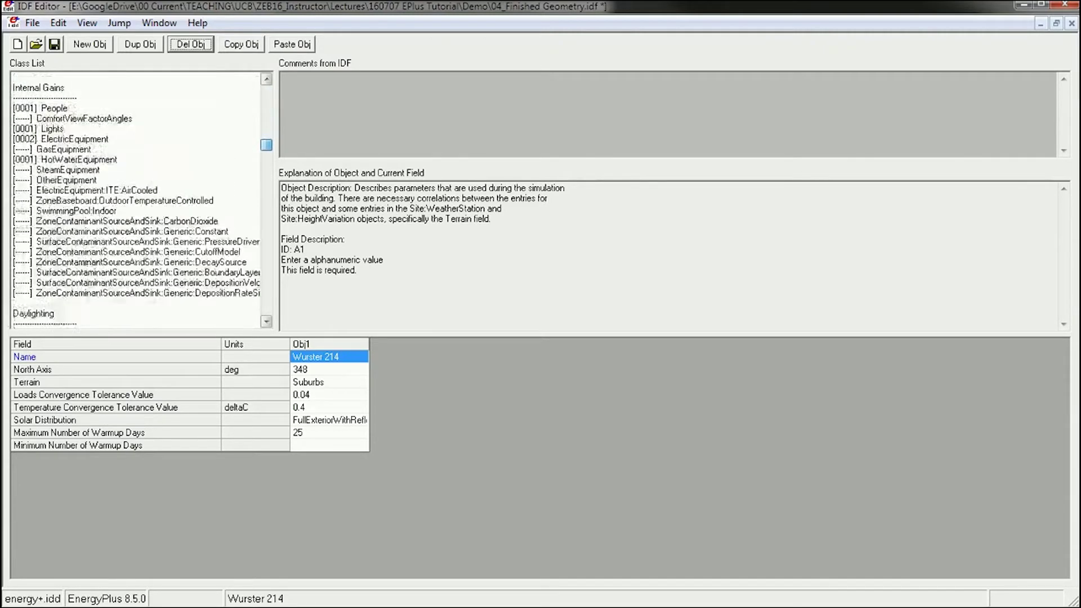
scroll(135, 200, up, 20)
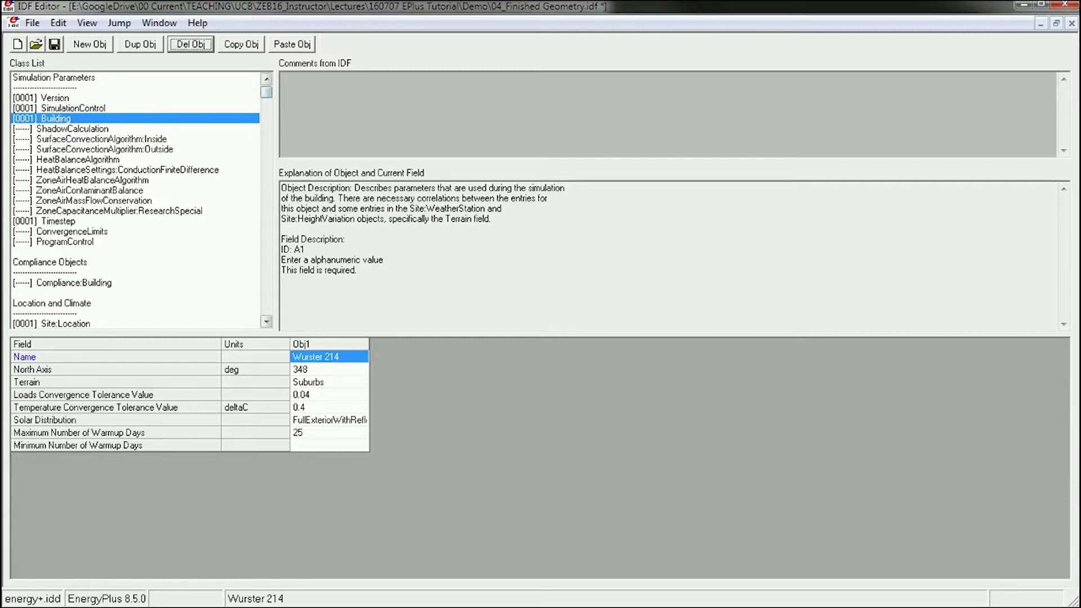
scroll(136, 200, down, 13)
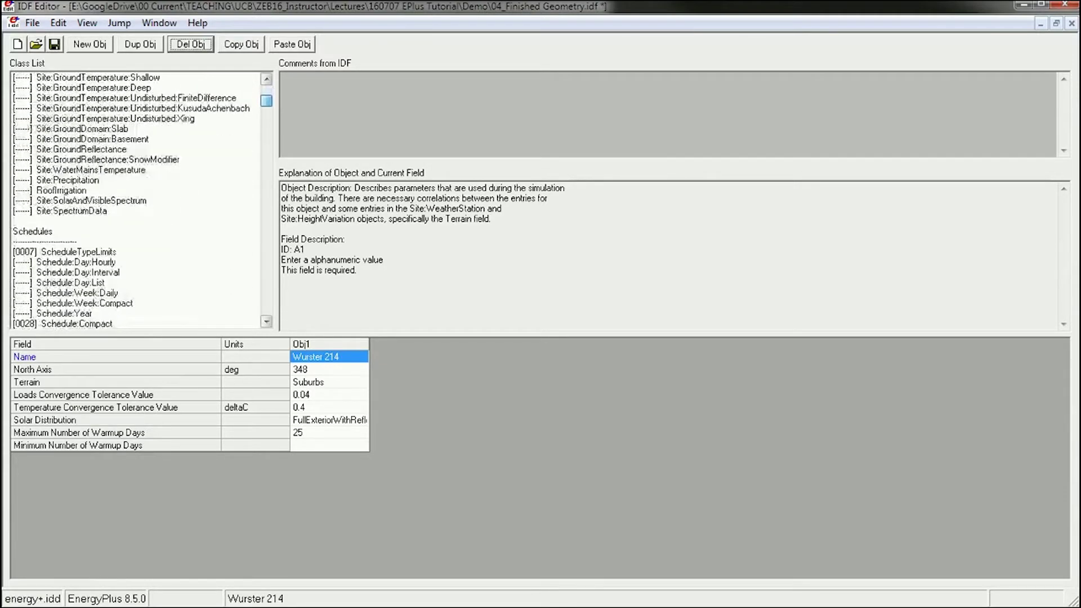
scroll(135, 200, down, 5)
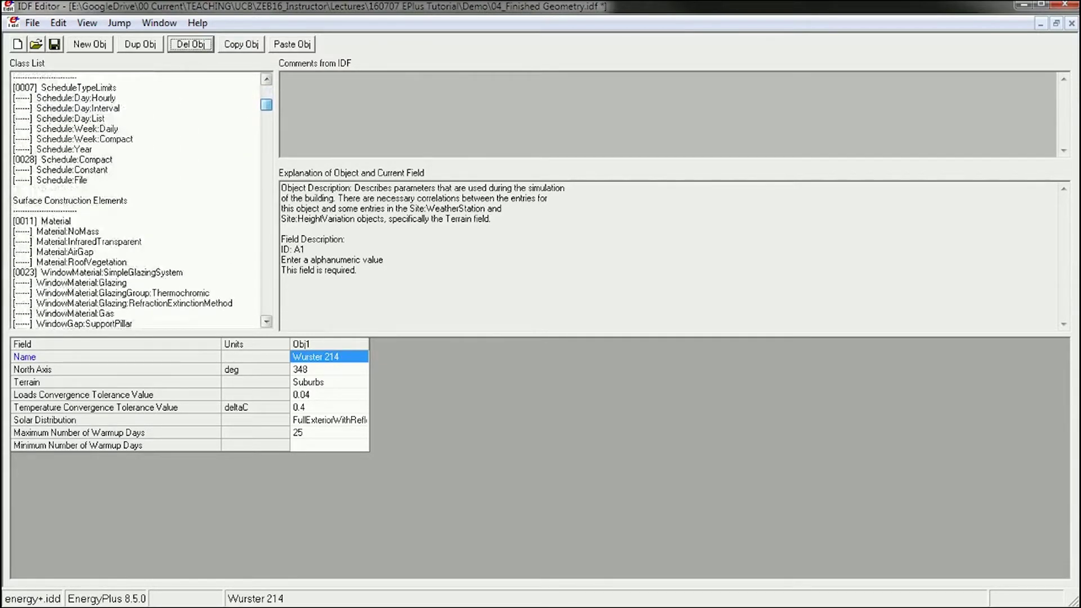
scroll(135, 200, down, 1)
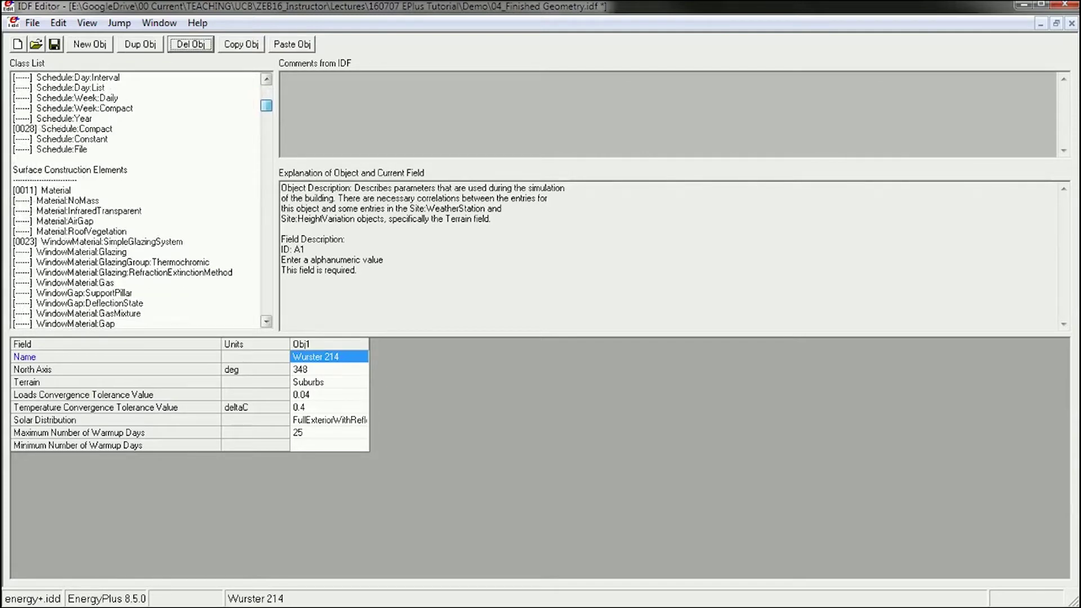
scroll(136, 200, down, 3)
scroll(135, 200, down, 1)
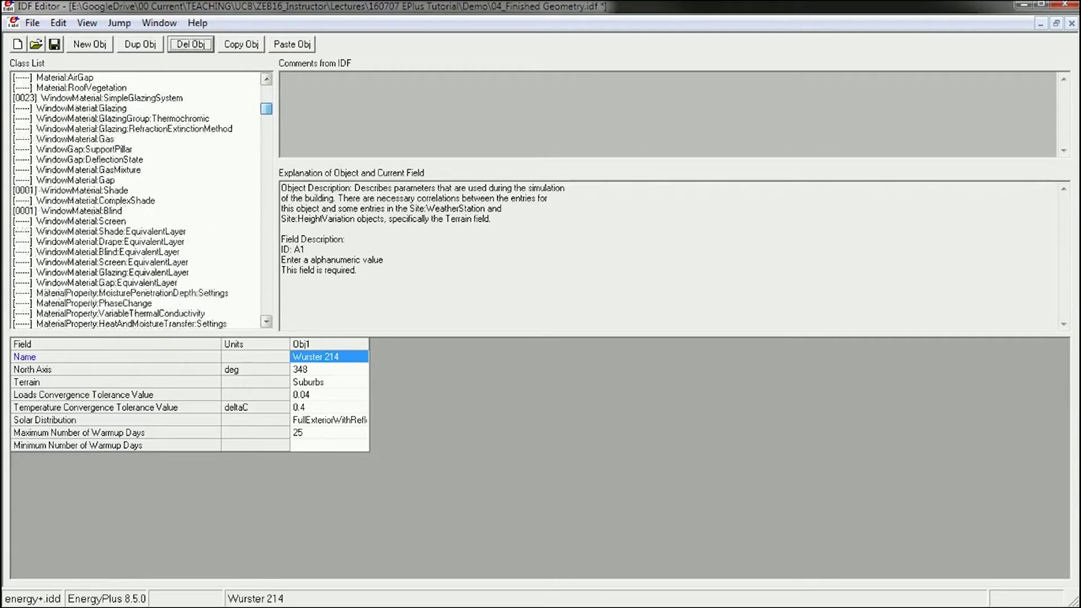
scroll(135, 199, down, 5)
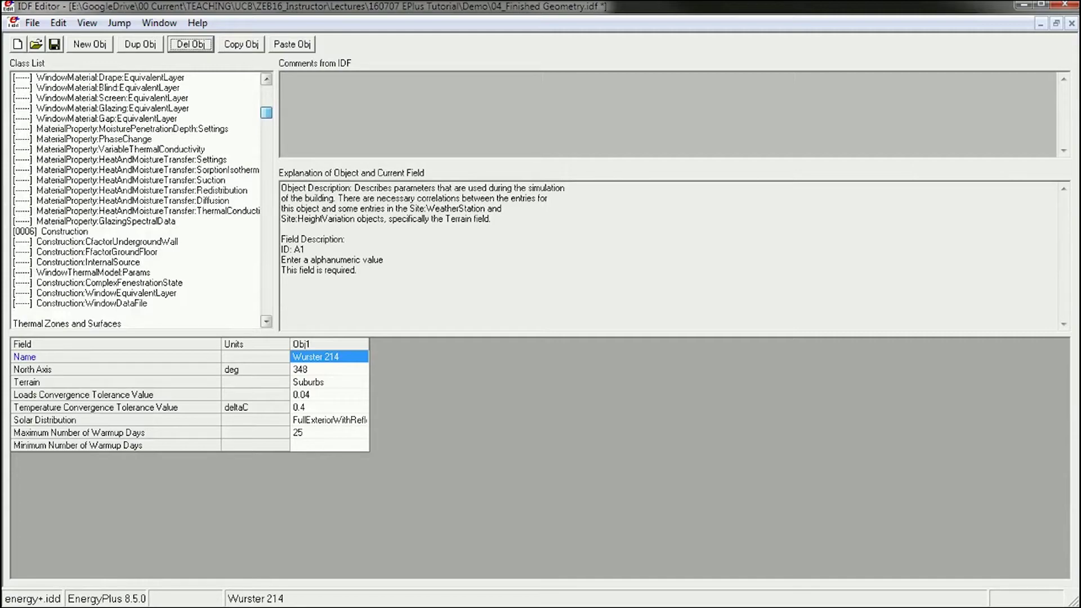
scroll(135, 200, down, 20)
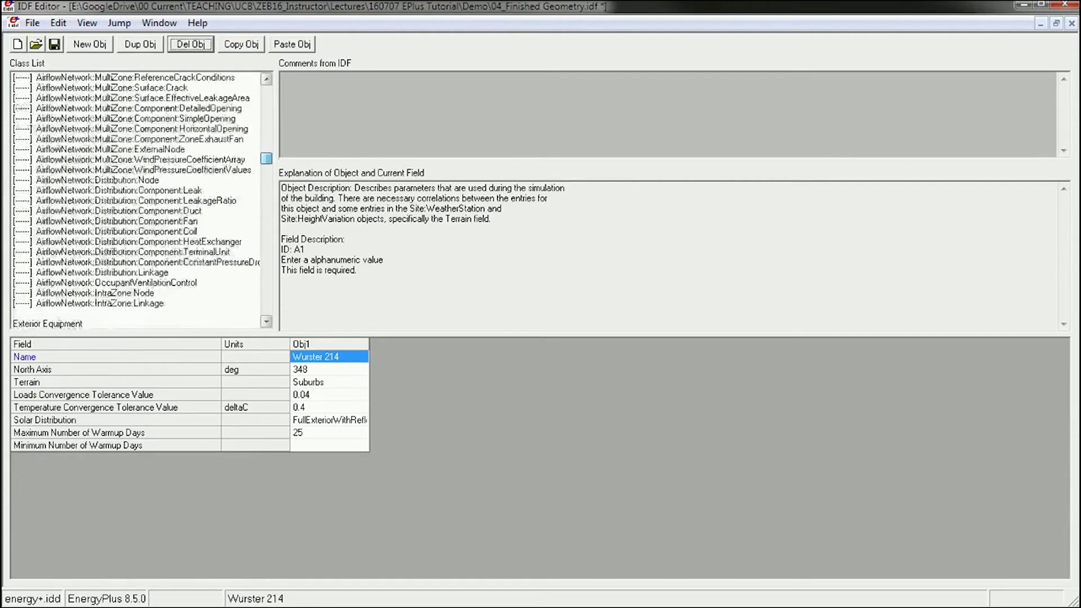
scroll(135, 200, down, 20)
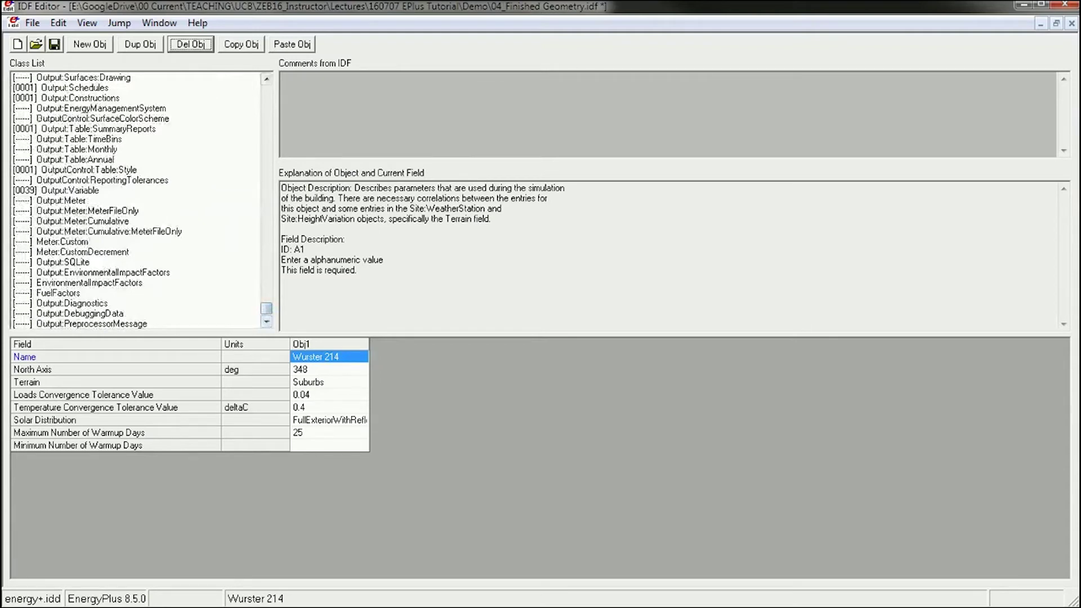
scroll(136, 200, up, 20)
scroll(135, 200, up, 20)
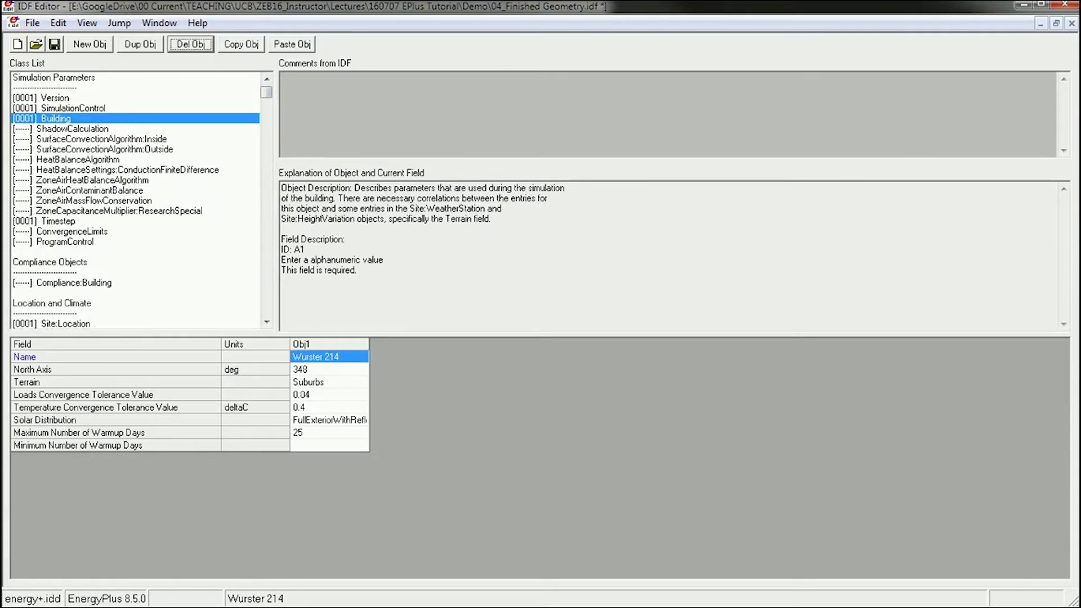
key(ctrl+l)
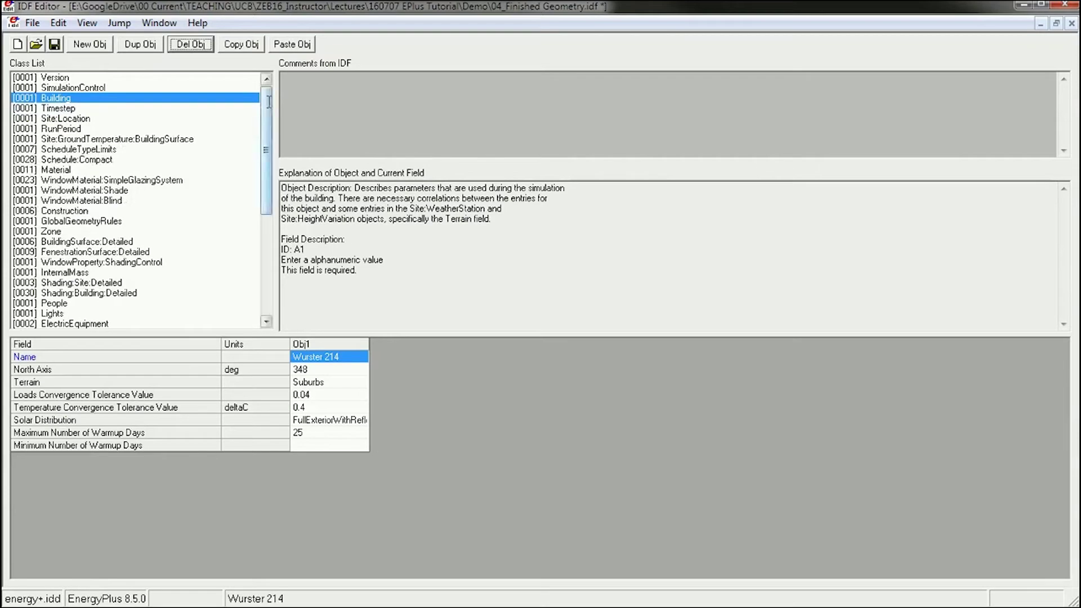
Step: Filter the class list to populated classes and view the ScheduleTypeLimits objects, e.g. Fraction and On/Off
mouse_move(269, 101)
mouse_down()
mouse_move(257, 208)
mouse_move(254, 90)
mouse_up()
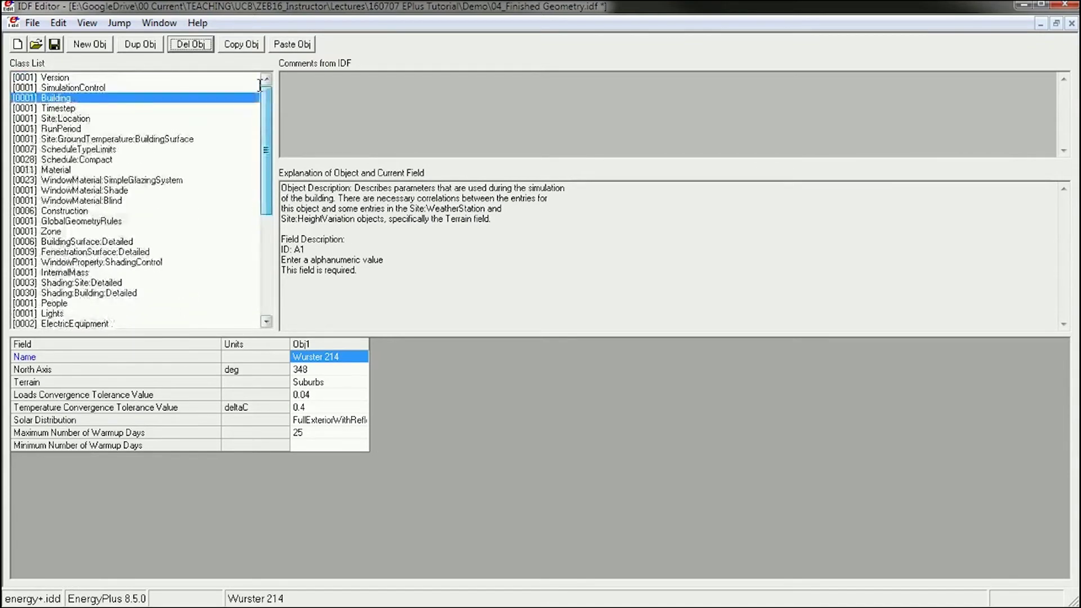
click(60, 150)
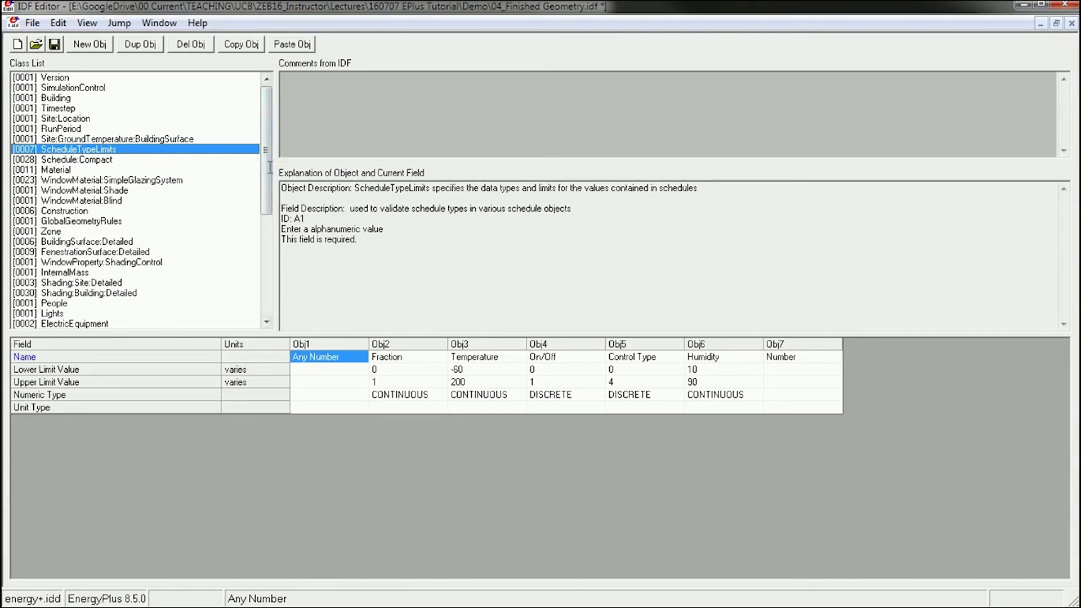
drag(267, 153, 266, 189)
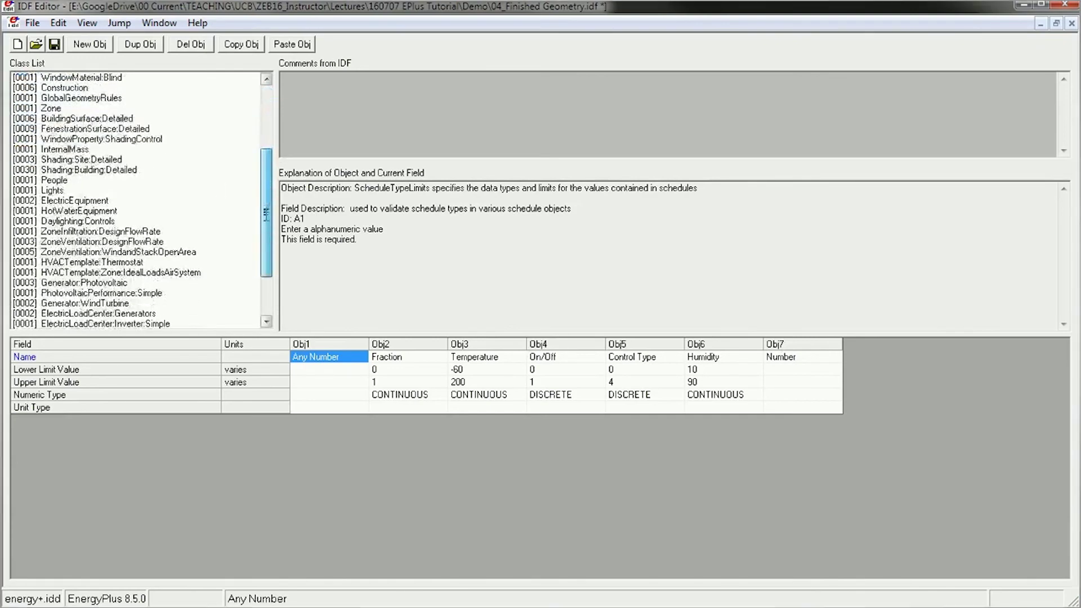